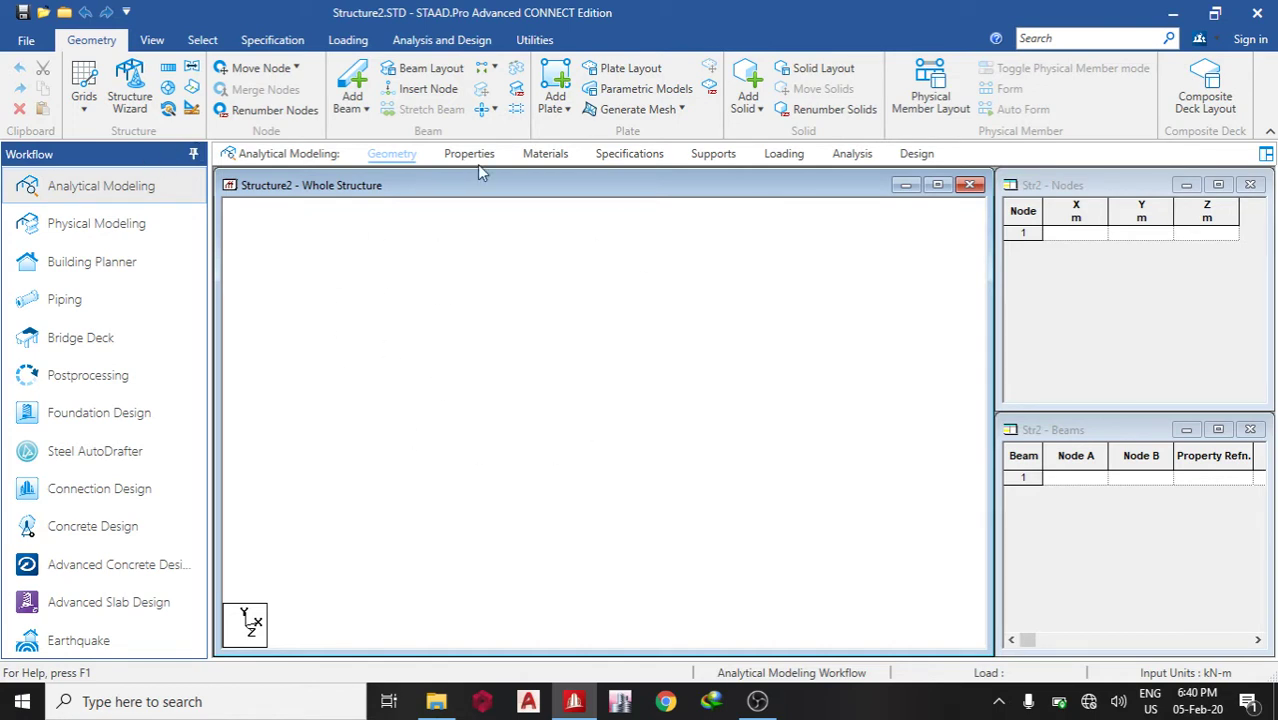
# Enter node 1 at (0,0,0) and node 2 at (6,0,0) in the Nodes table.
pyautogui.click(1063, 240)
pyautogui.write('0')
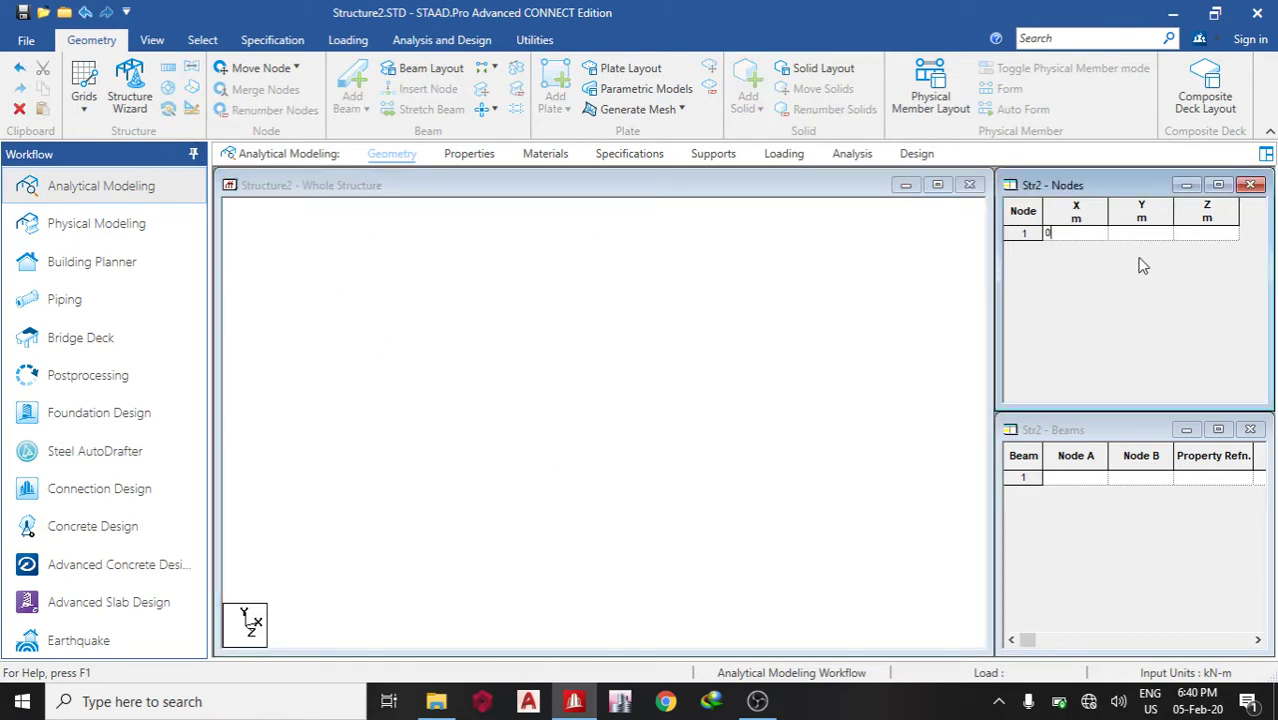
pyautogui.press('Return')
pyautogui.write('6')
pyautogui.press('Tab')
# Create beam 1 in the Beams table with Node A 1 and Node B 2.
pyautogui.click(1084, 478)
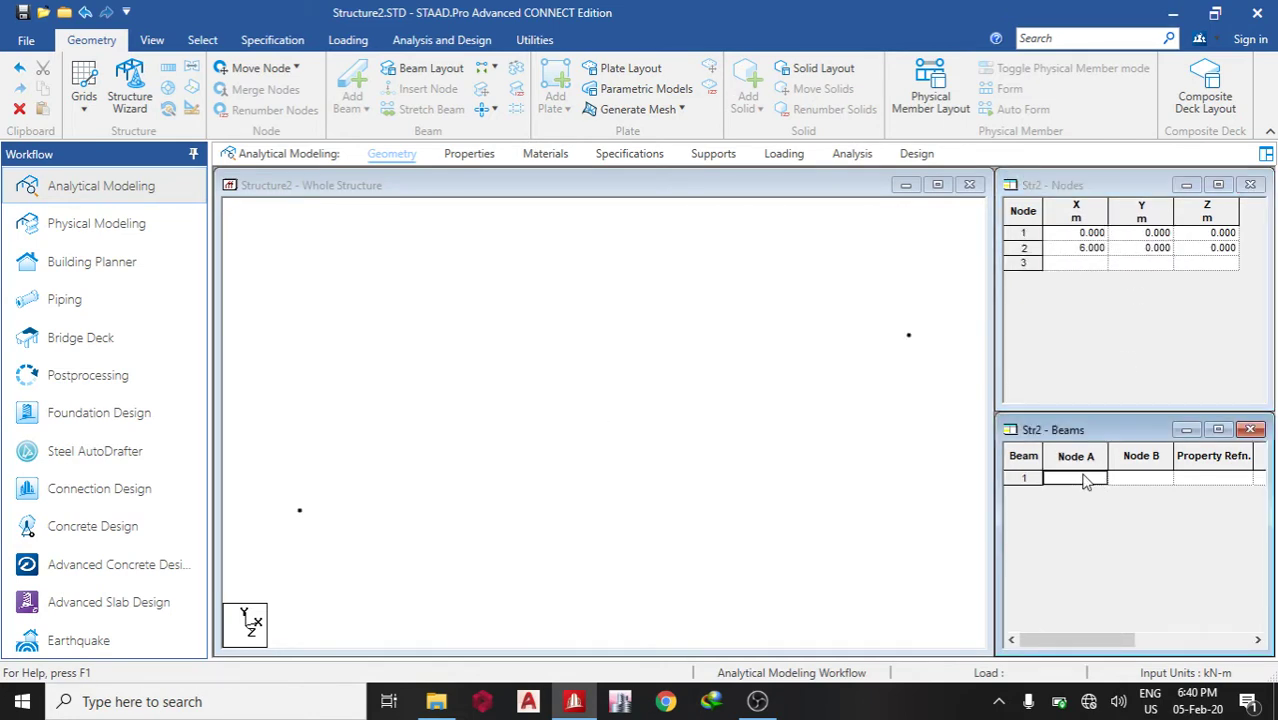
pyautogui.write('1')
pyautogui.click(1121, 478)
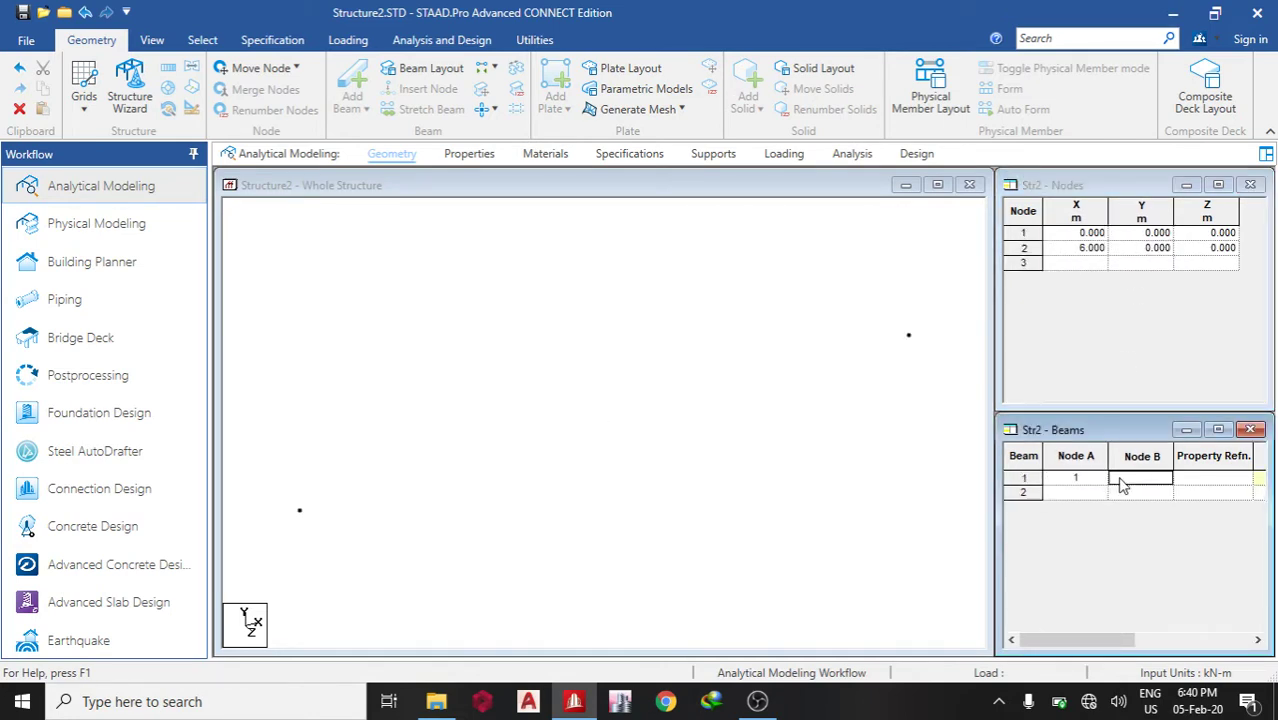
pyautogui.write('2')
pyautogui.click(1149, 496)
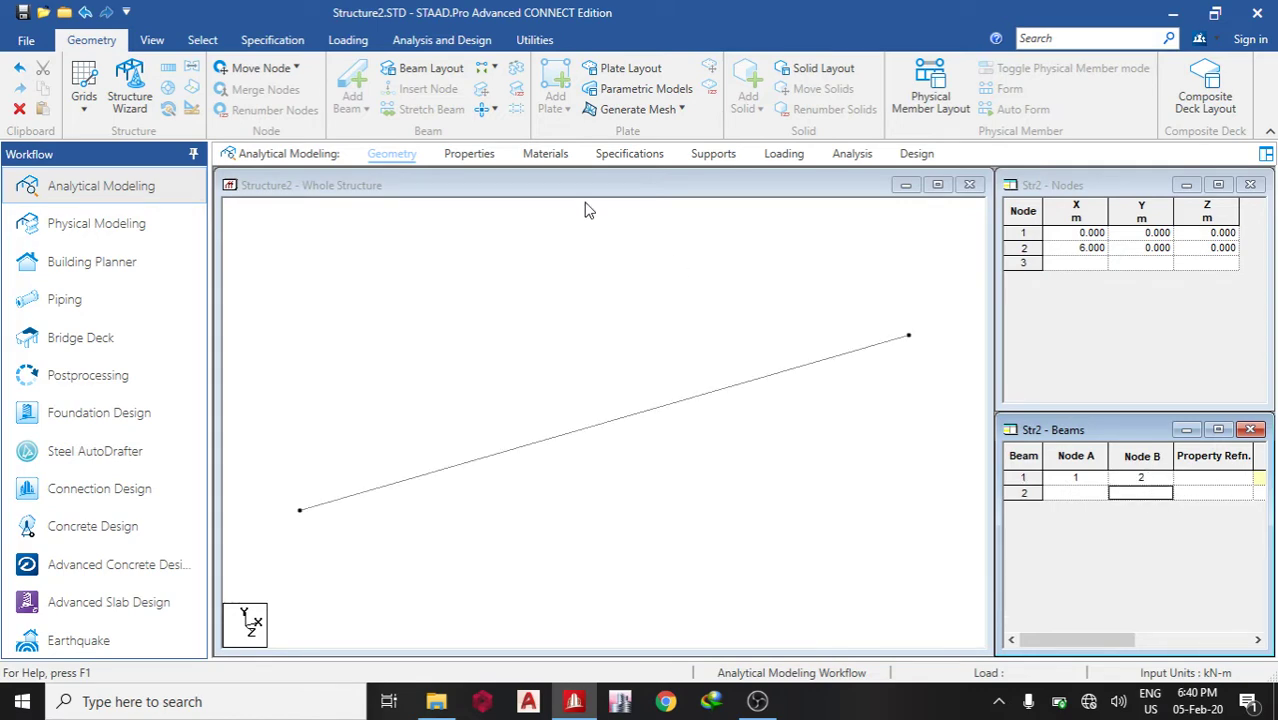
# Define a circular concrete section with diameter YD 0.5 m.
pyautogui.click(460, 153)
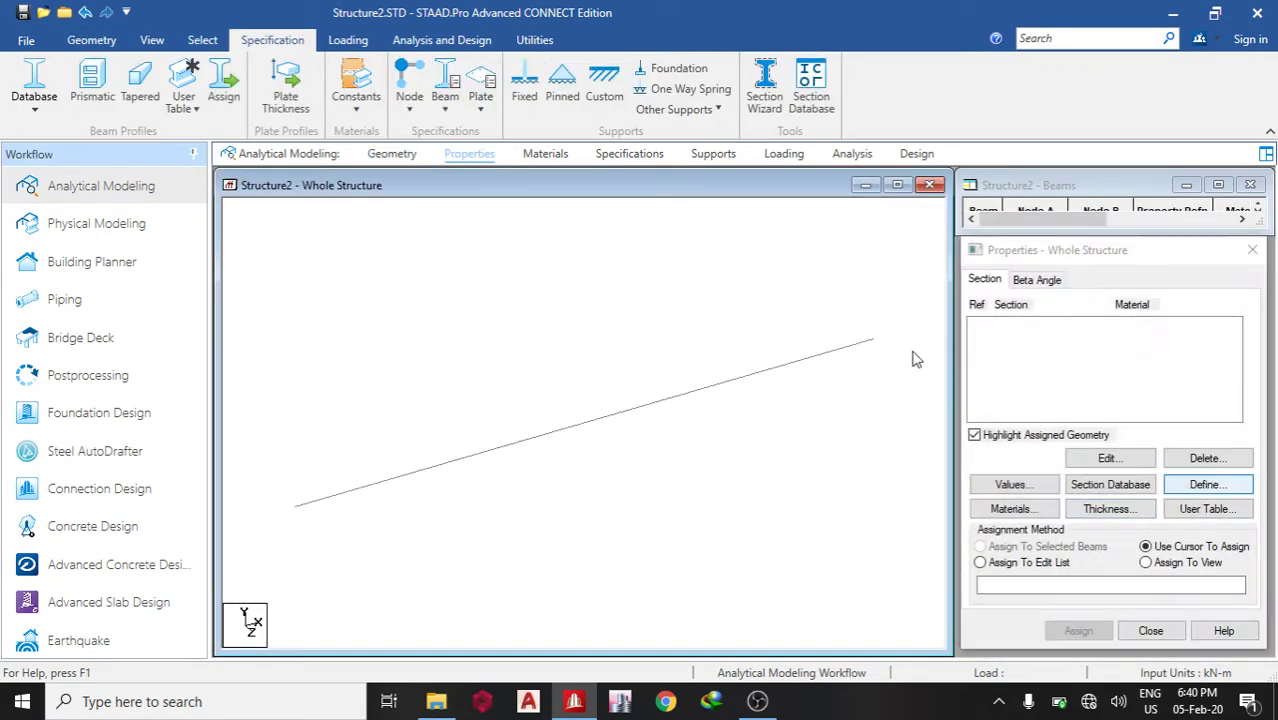
pyautogui.click(1207, 484)
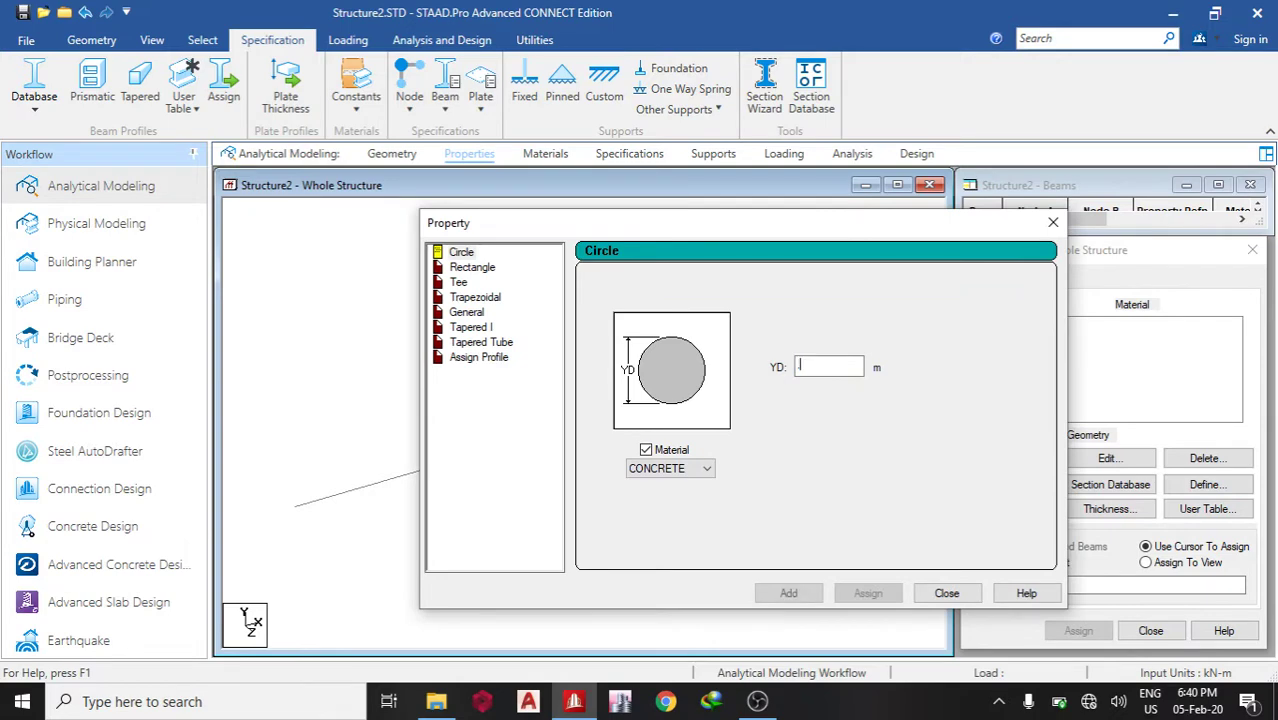
pyautogui.write('0.5')
pyautogui.click(789, 593)
pyautogui.click(946, 593)
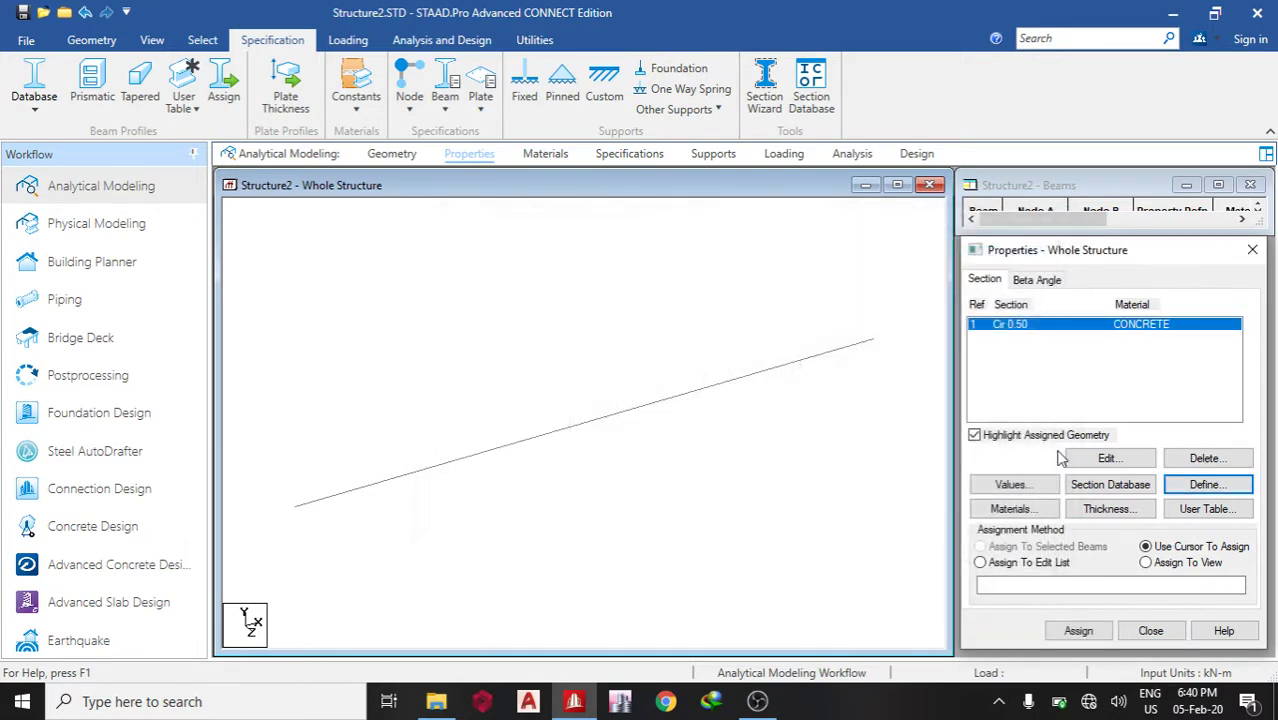
# Assign the 0.5 m circular section to the beam in view, confirming Yes.
pyautogui.click(1170, 563)
pyautogui.click(1078, 630)
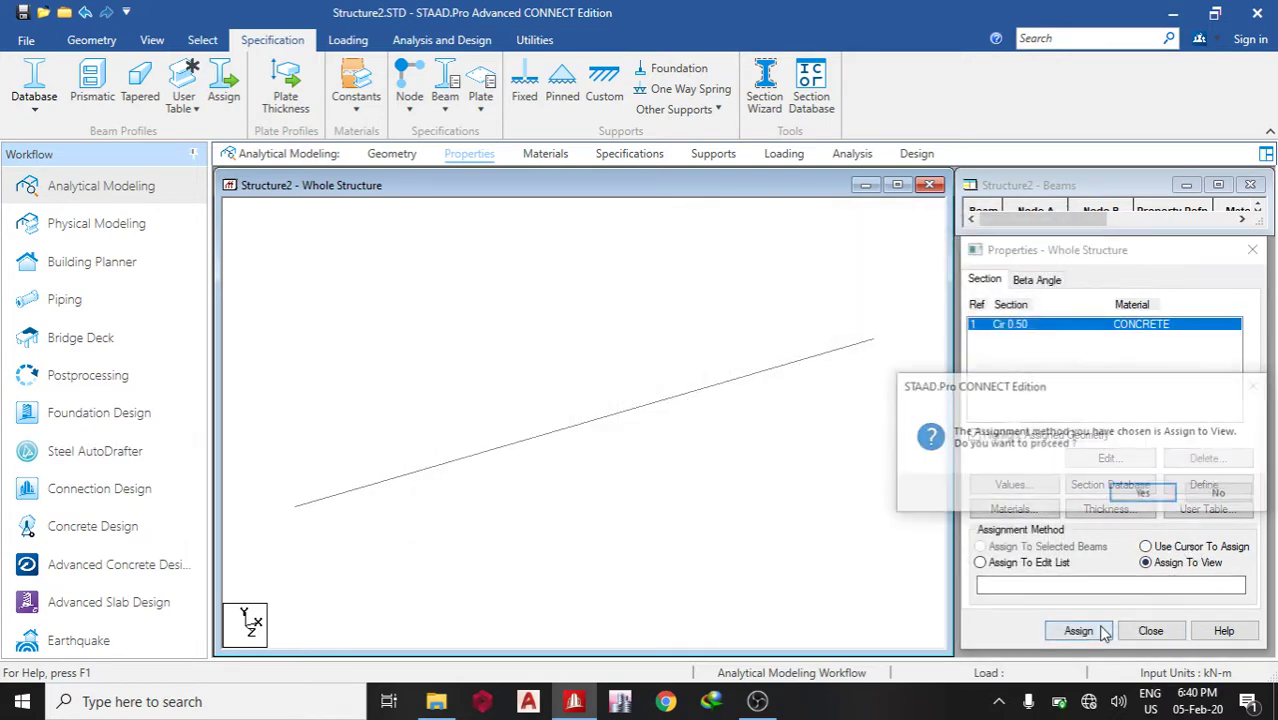
pyautogui.click(1140, 495)
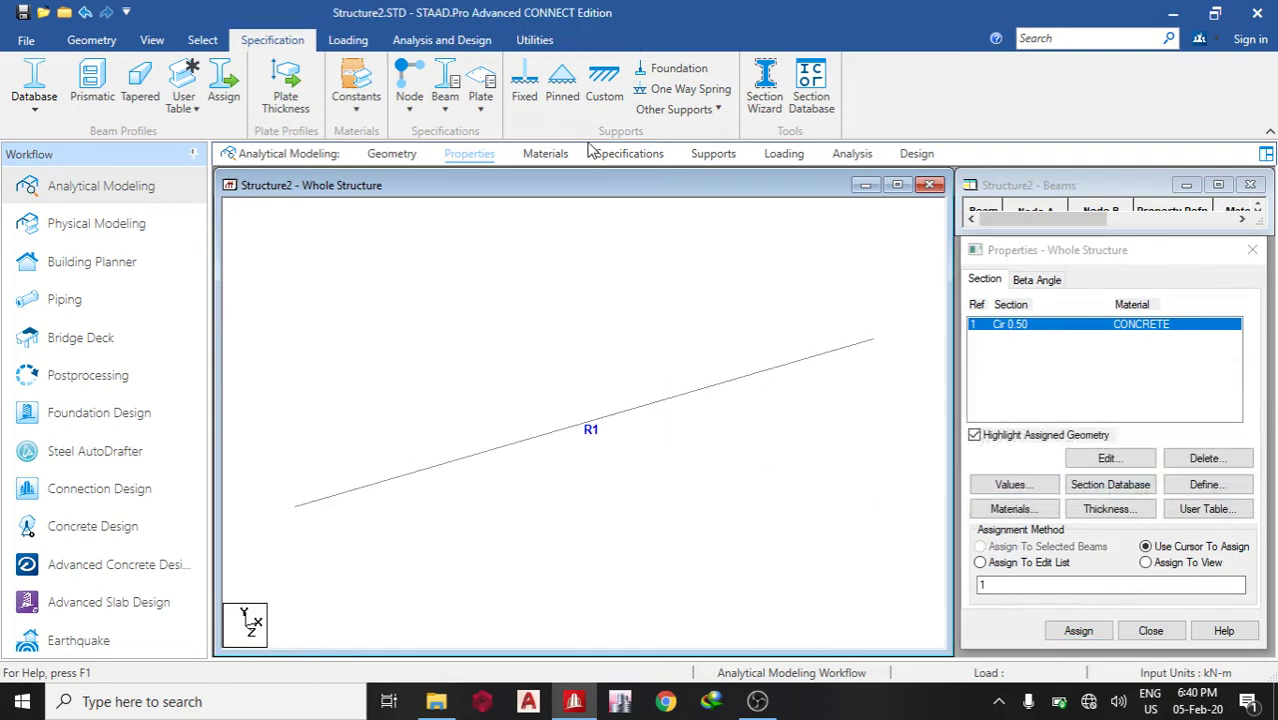
# Create a pinned support as Support 2.
pyautogui.click(700, 155)
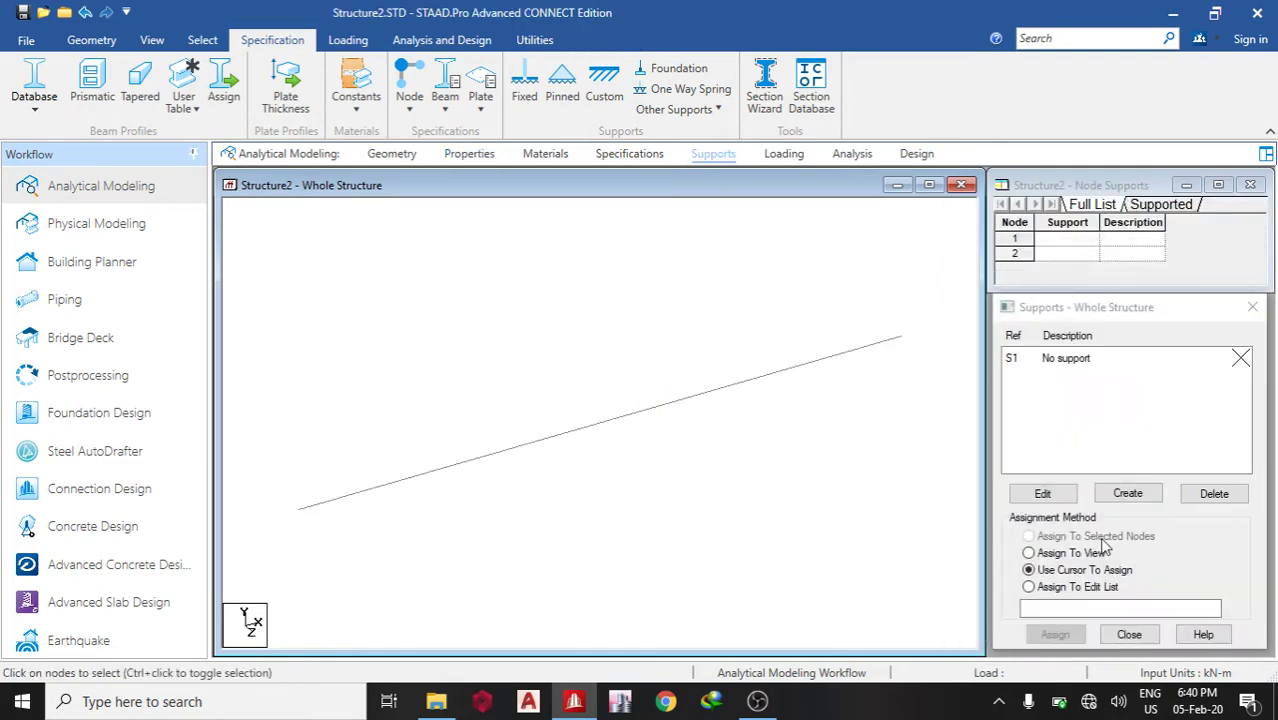
pyautogui.click(1127, 494)
pyautogui.click(972, 274)
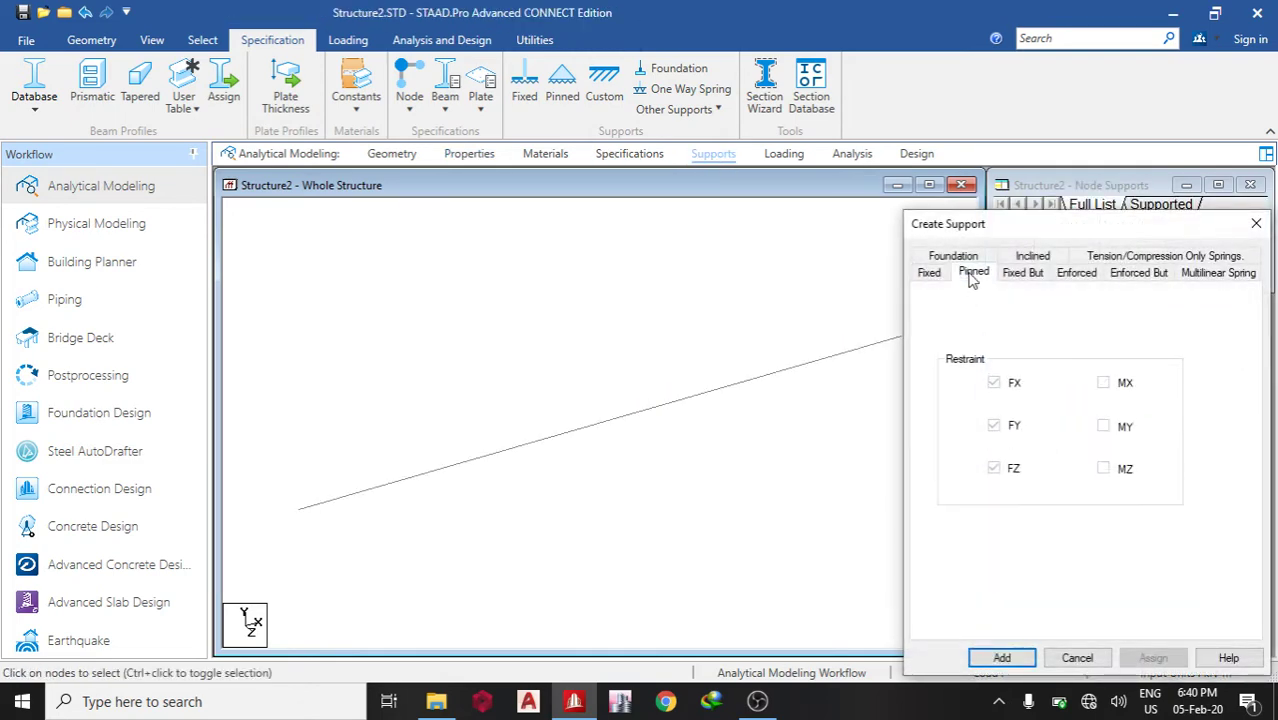
pyautogui.click(1002, 657)
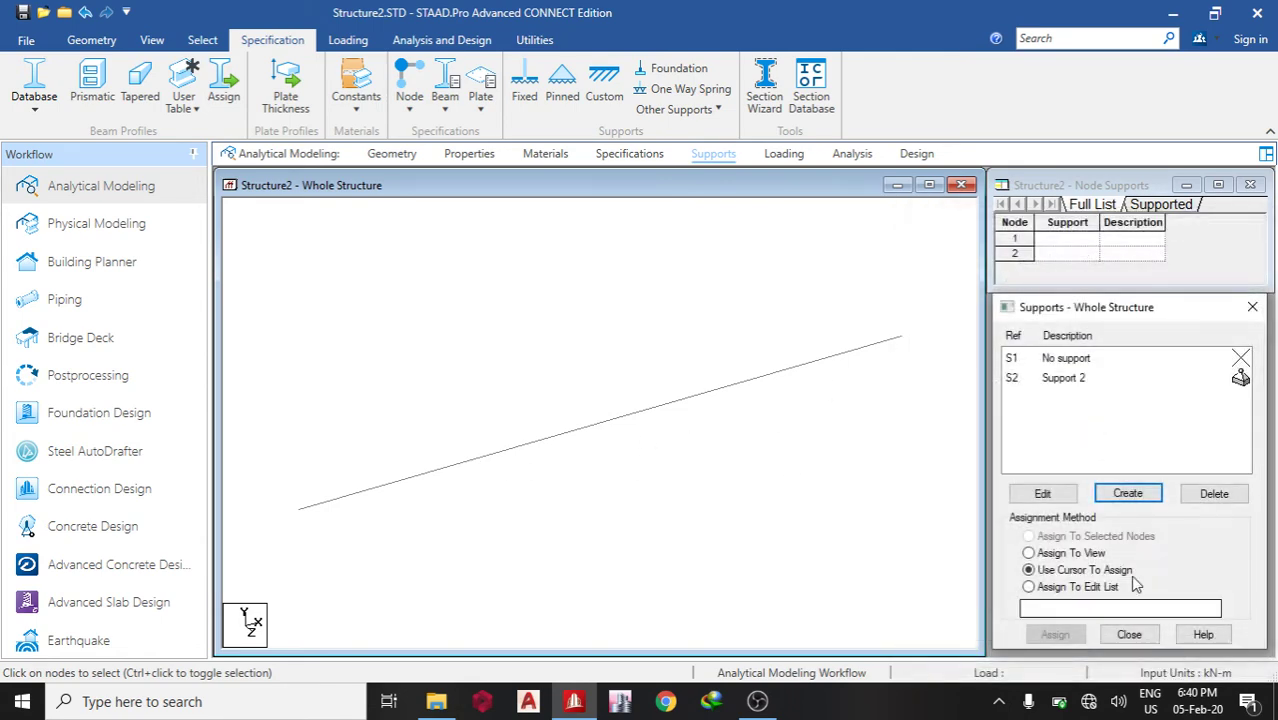
# Create Support 3 as a Fixed But support releasing FX, FZ, MX, MY and MZ.
pyautogui.click(1127, 493)
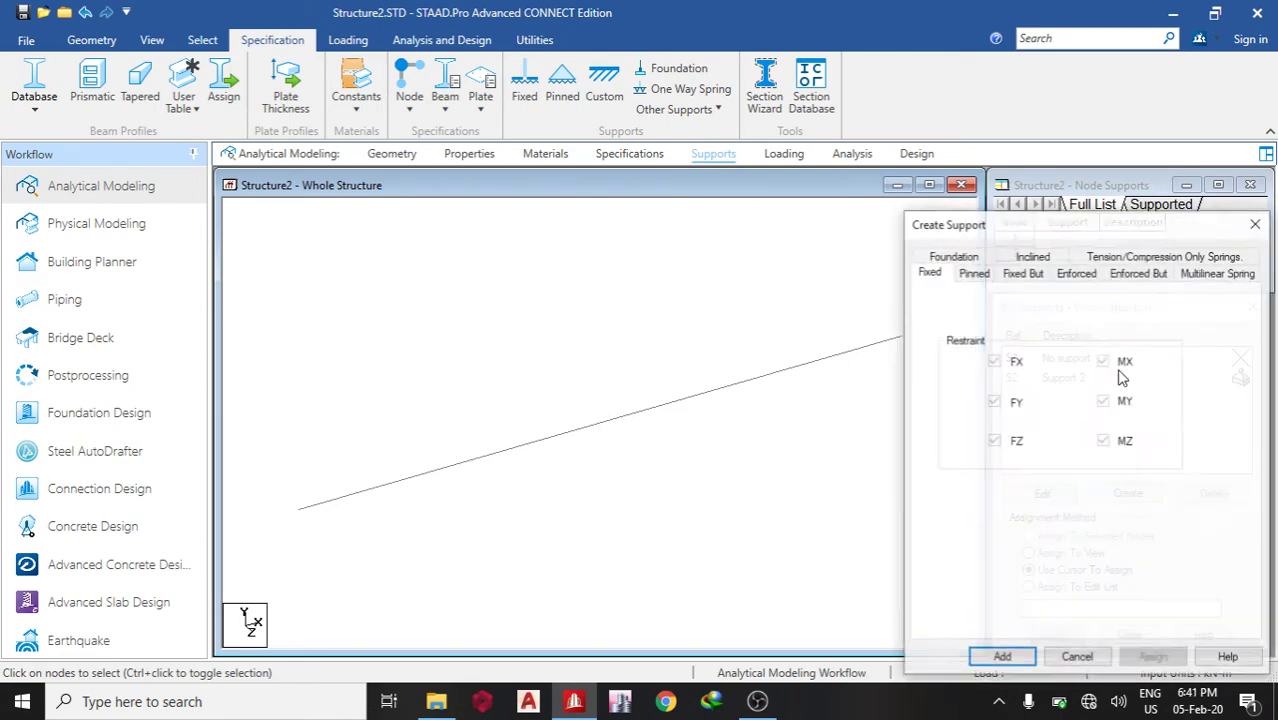
pyautogui.click(1010, 278)
pyautogui.click(956, 337)
pyautogui.click(956, 390)
pyautogui.click(956, 414)
pyautogui.click(956, 440)
pyautogui.click(956, 466)
pyautogui.click(1002, 657)
# Assign pinned Support 2 to node 1 at the beam's left end.
pyautogui.click(1085, 378)
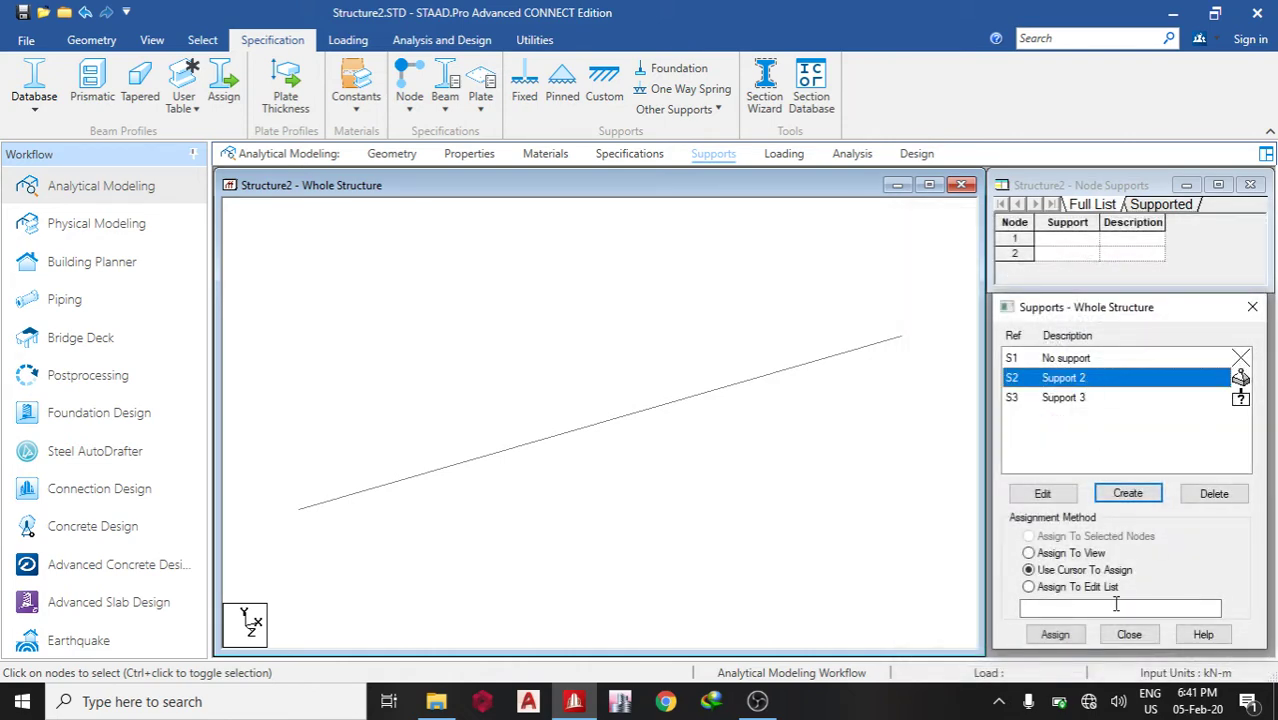
pyautogui.click(1055, 634)
pyautogui.click(299, 508)
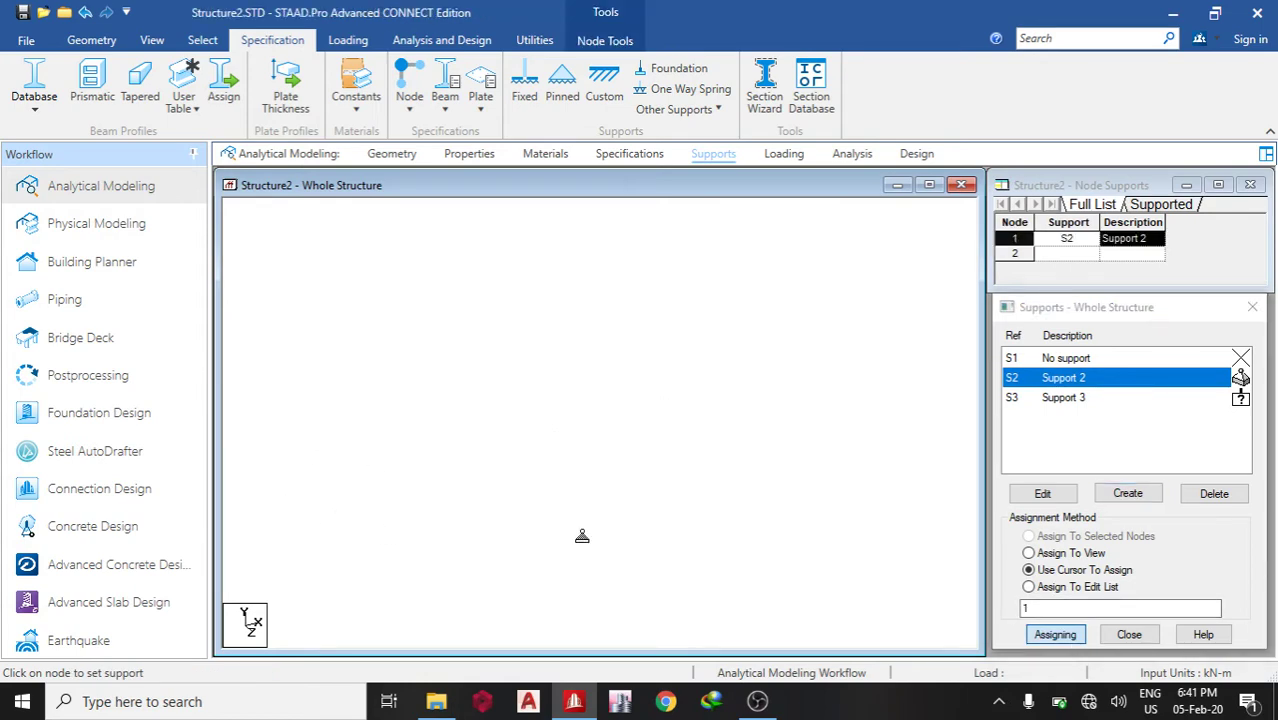
pyautogui.click(1063, 398)
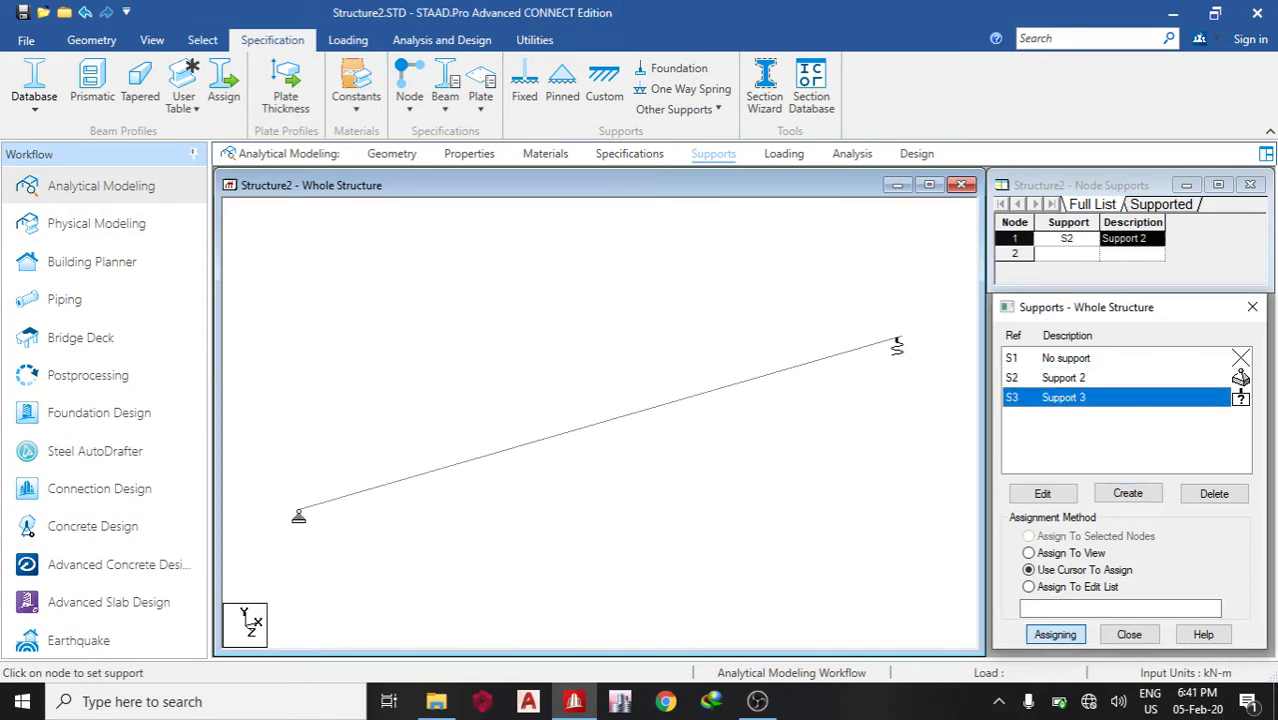
# Assign Support 3 to node 2 and create primary LOAD CASE 1.
pyautogui.click(899, 342)
pyautogui.click(784, 154)
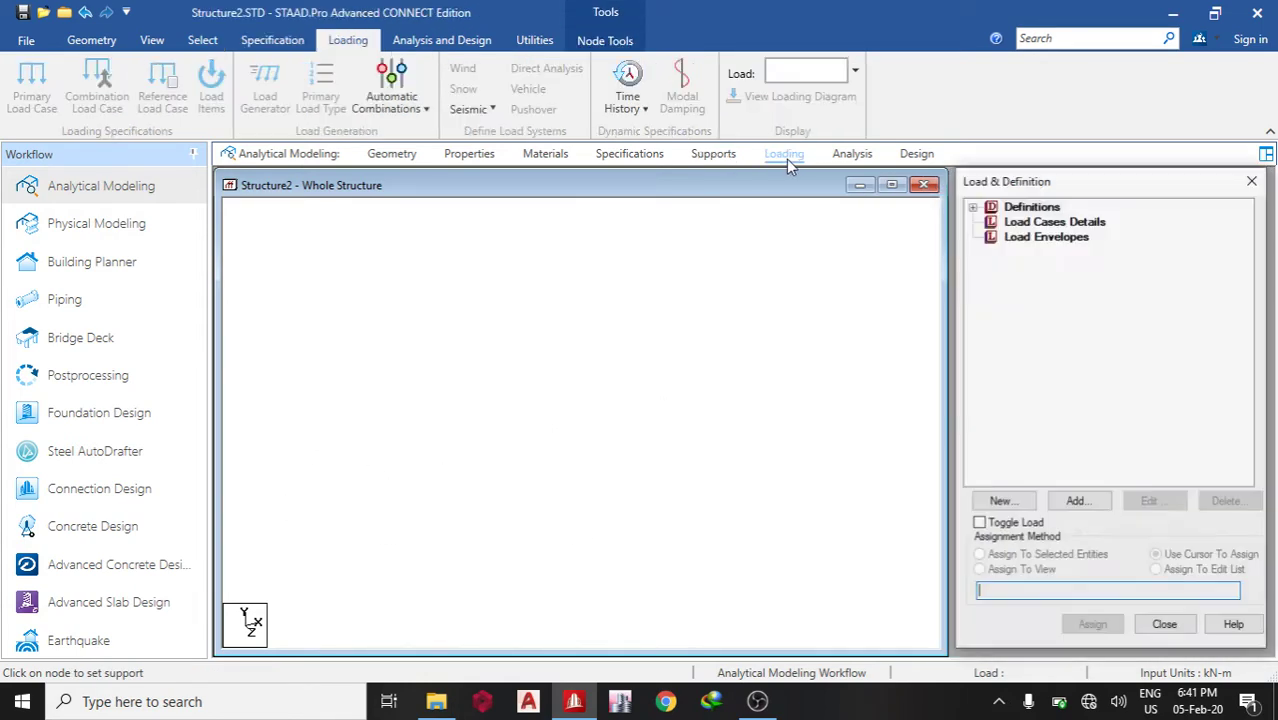
pyautogui.click(1054, 221)
pyautogui.click(1080, 502)
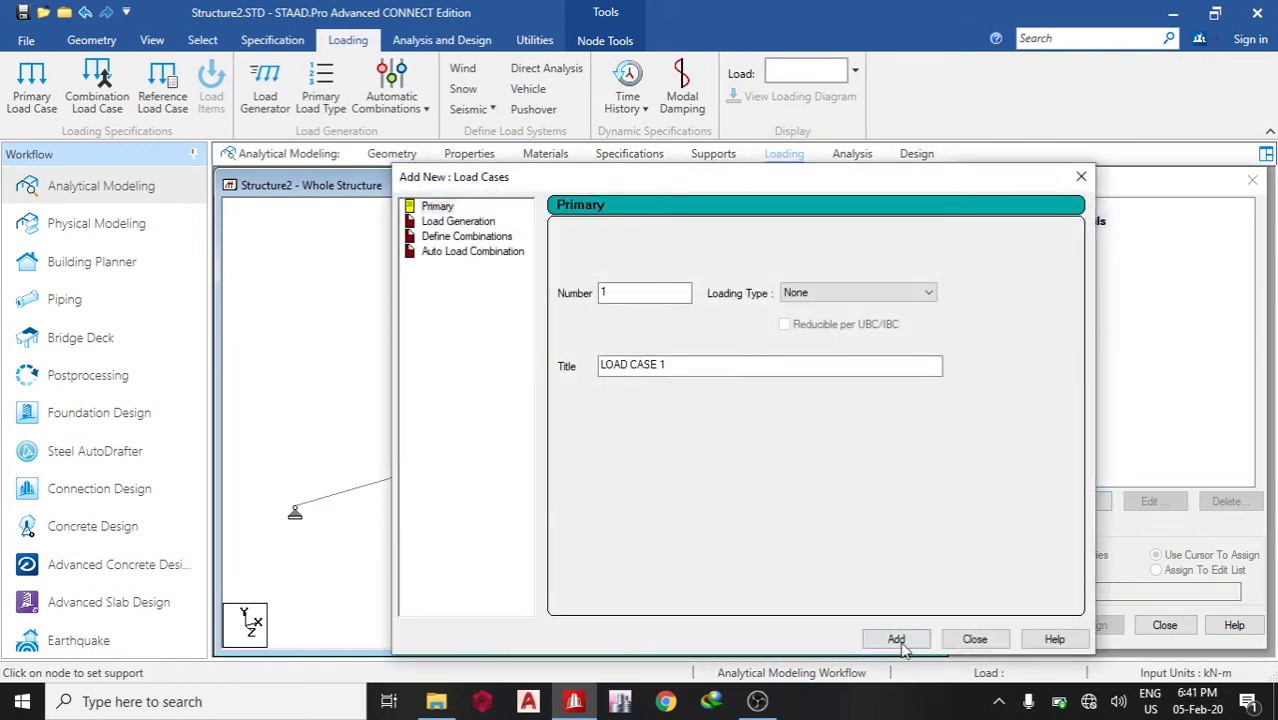
pyautogui.click(893, 634)
pyautogui.click(972, 634)
# Add a selfweight load in Y with factor -1 to LOAD CASE 1 and assign it to the beam.
pyautogui.click(1062, 236)
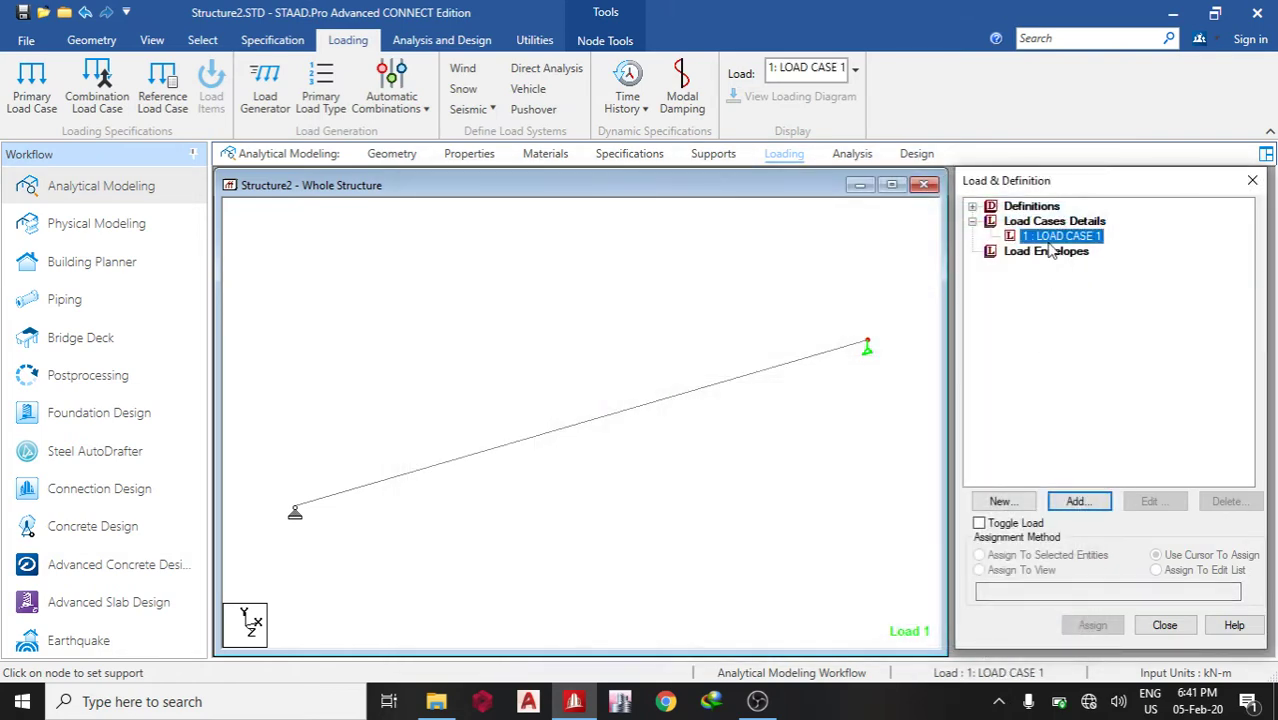
pyautogui.click(1095, 504)
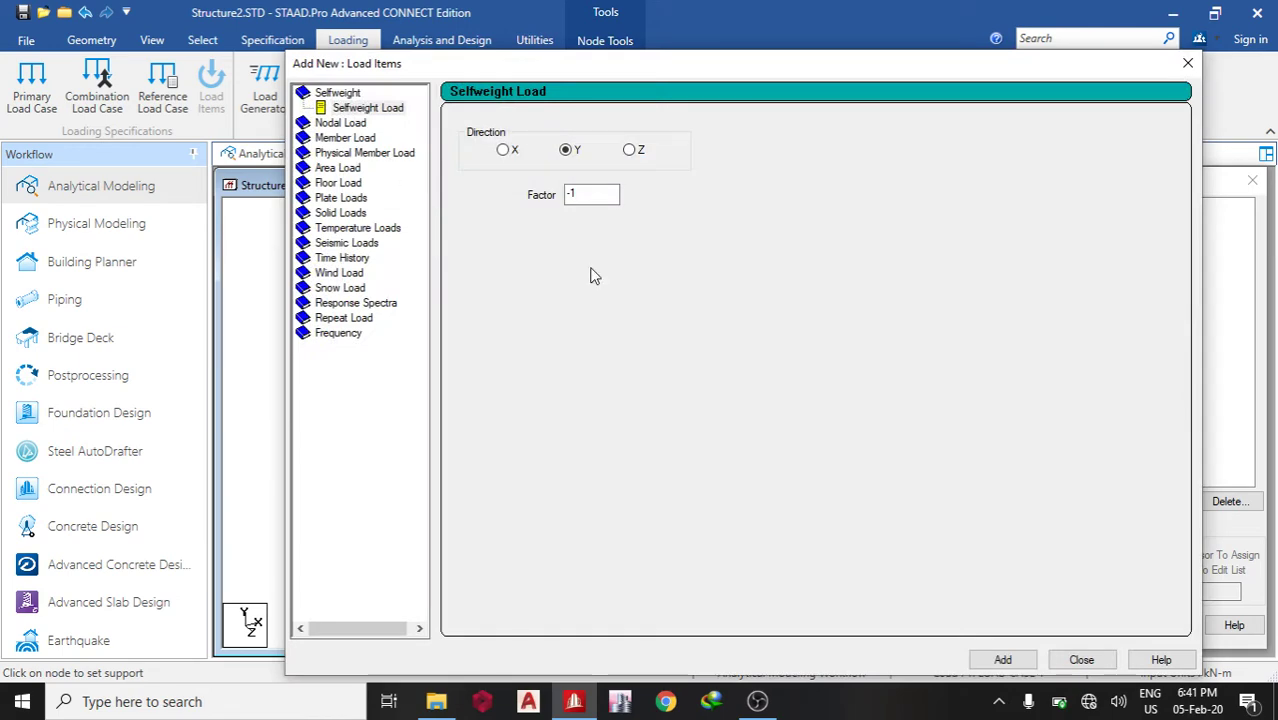
pyautogui.click(1081, 660)
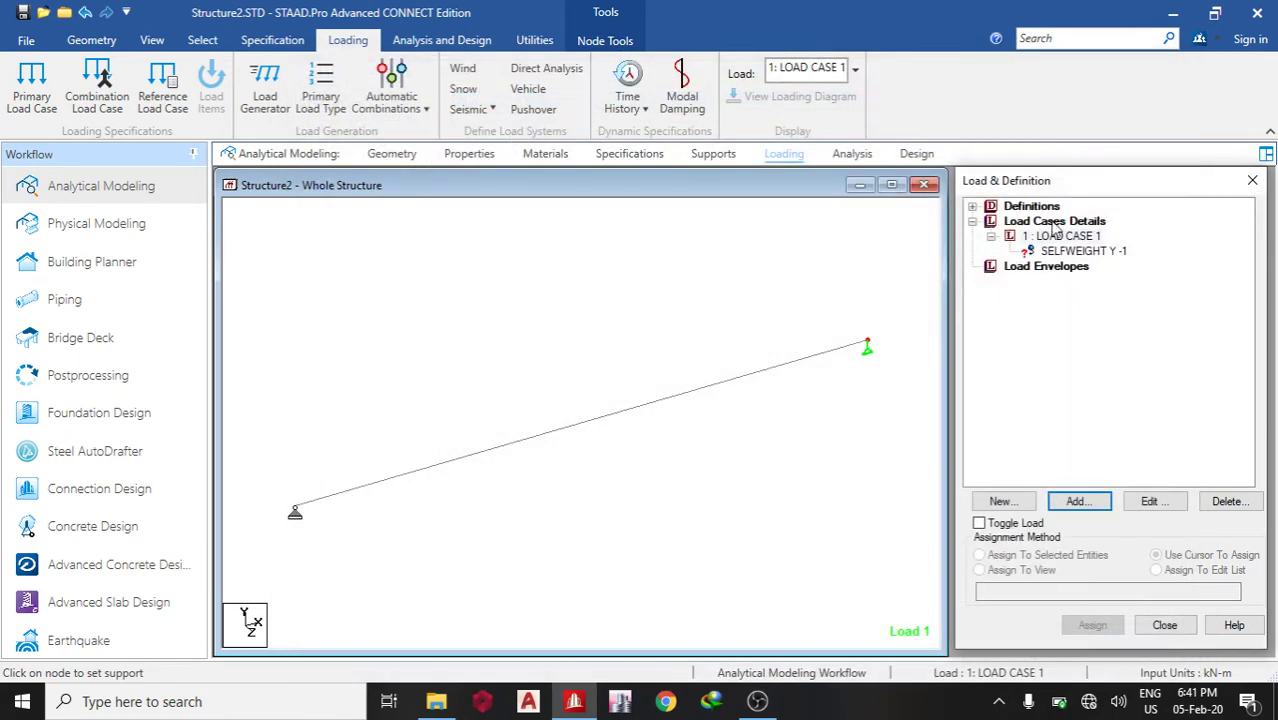
pyautogui.click(1066, 251)
pyautogui.click(1040, 570)
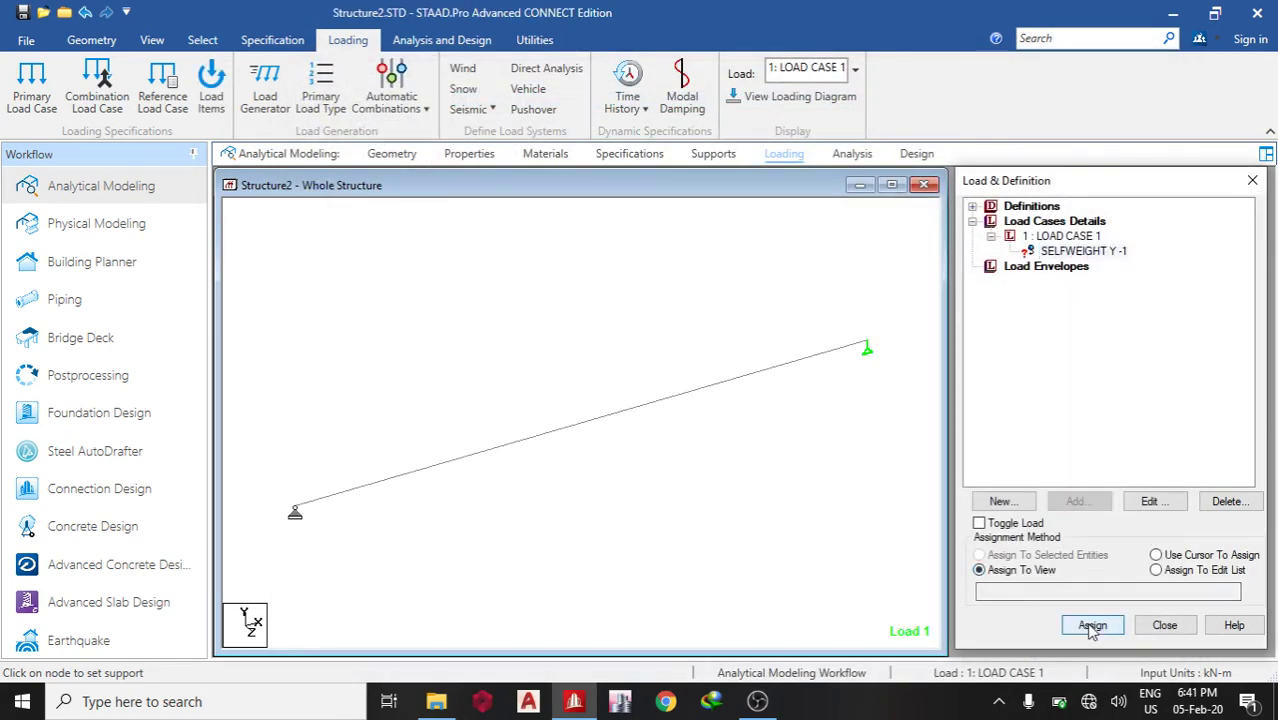
pyautogui.click(1092, 625)
pyautogui.click(1150, 460)
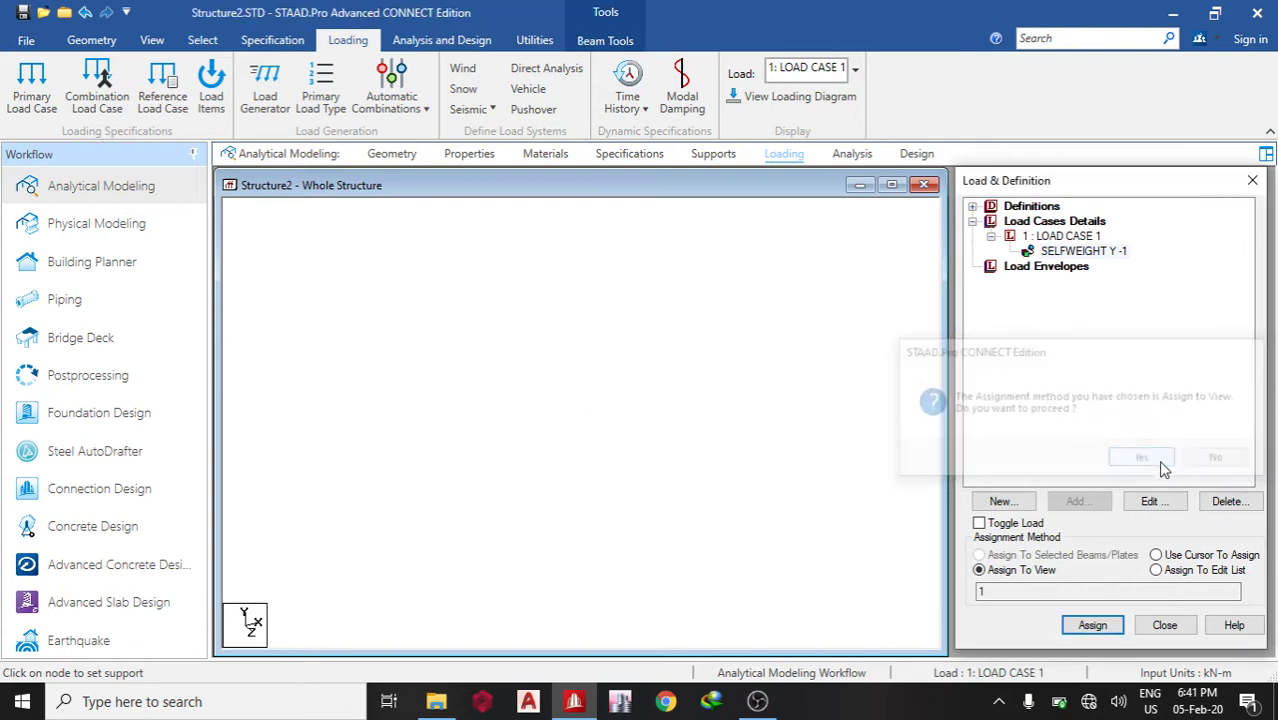
# Add a PERFORM ANALYSIS command with No Print, then run the analysis, saving the model.
pyautogui.click(851, 153)
pyautogui.click(1135, 563)
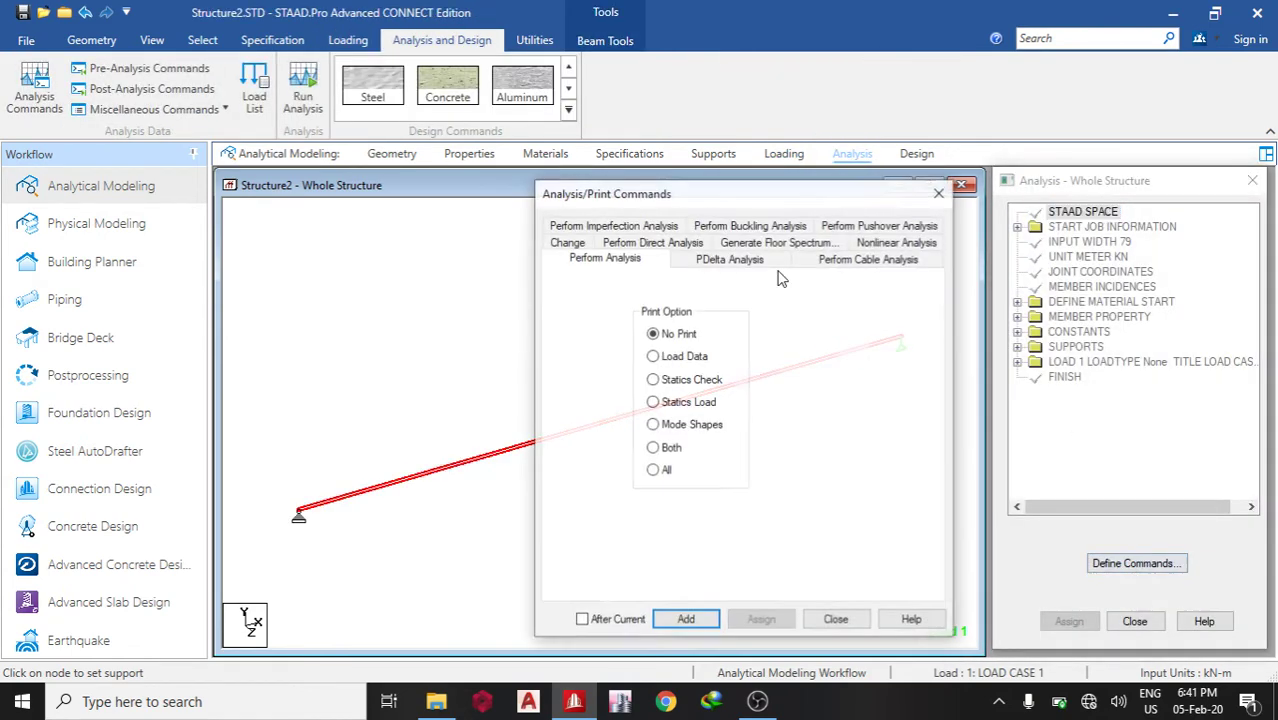
pyautogui.click(686, 621)
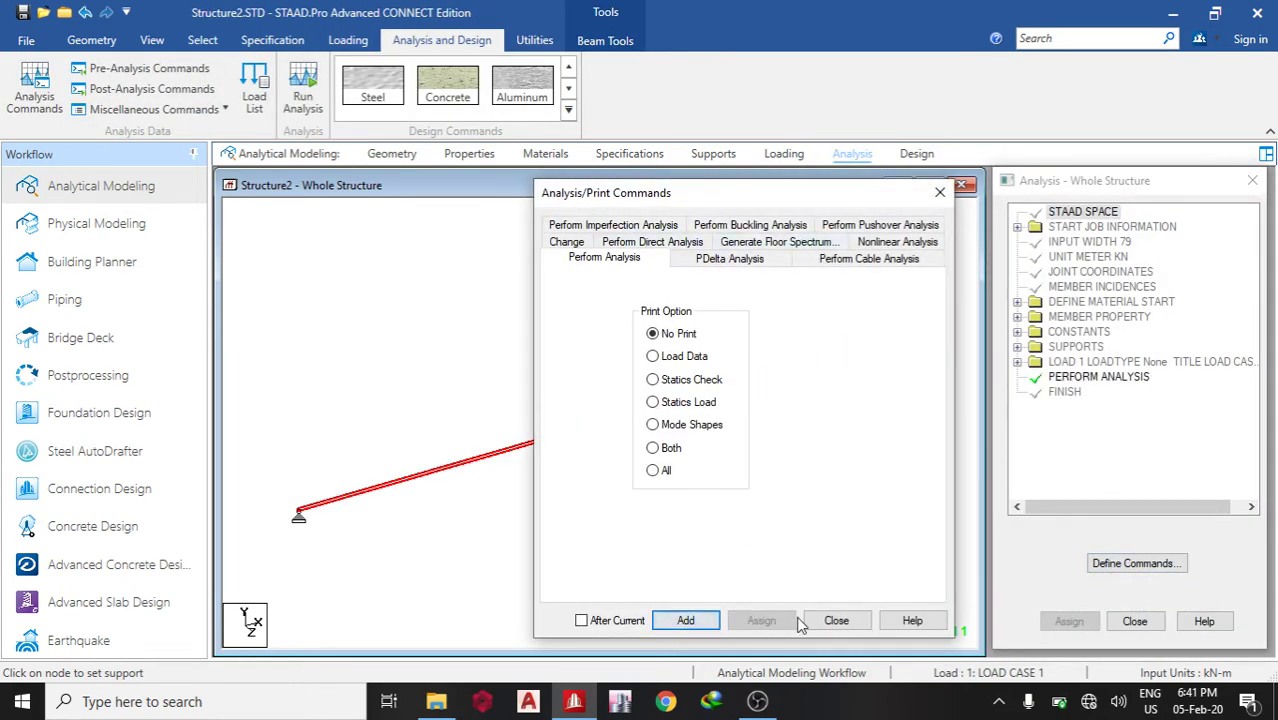
pyautogui.click(836, 620)
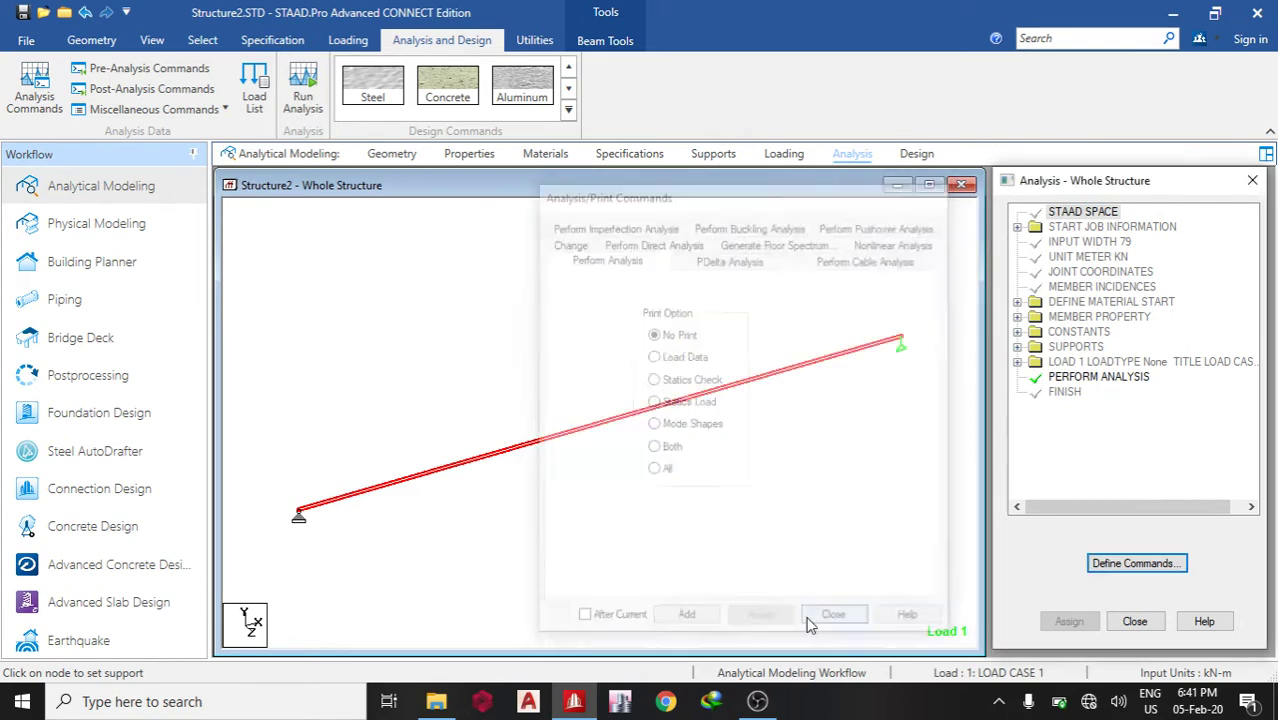
pyautogui.click(303, 88)
pyautogui.click(636, 448)
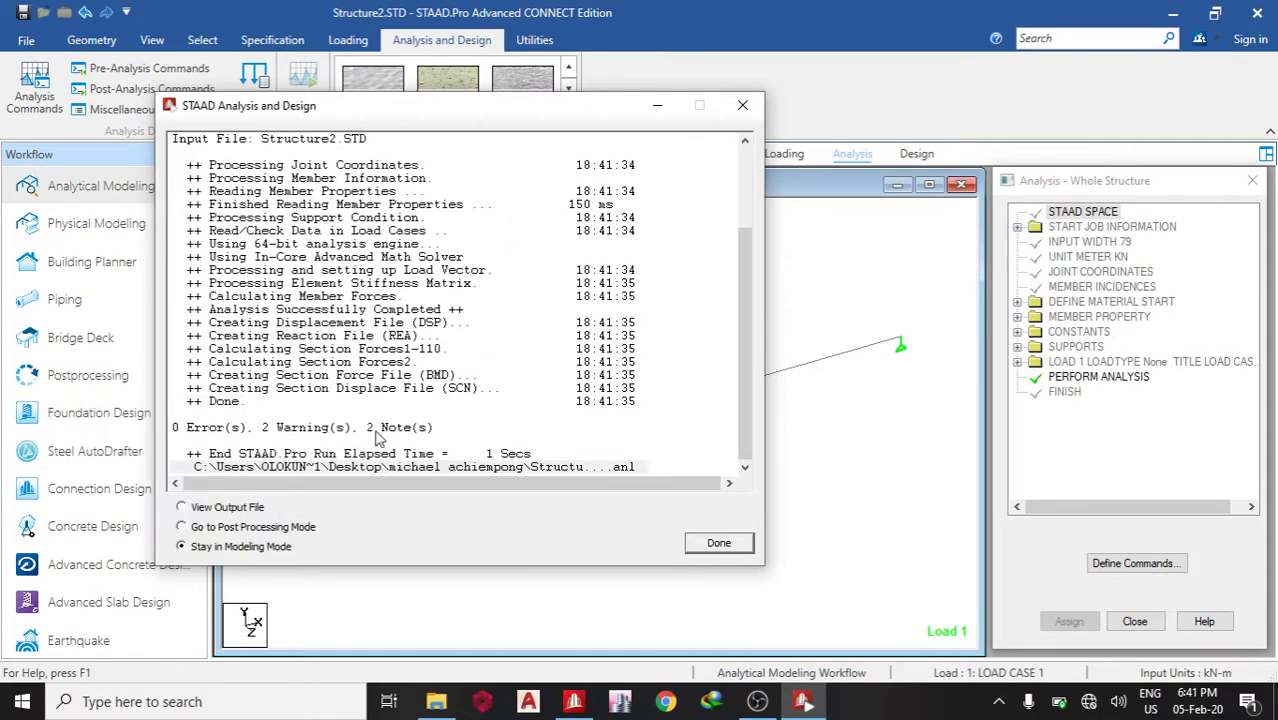
# View the output's FZ and MX instability warnings at joint 2, then close the Viewer.
pyautogui.click(246, 508)
pyautogui.click(719, 544)
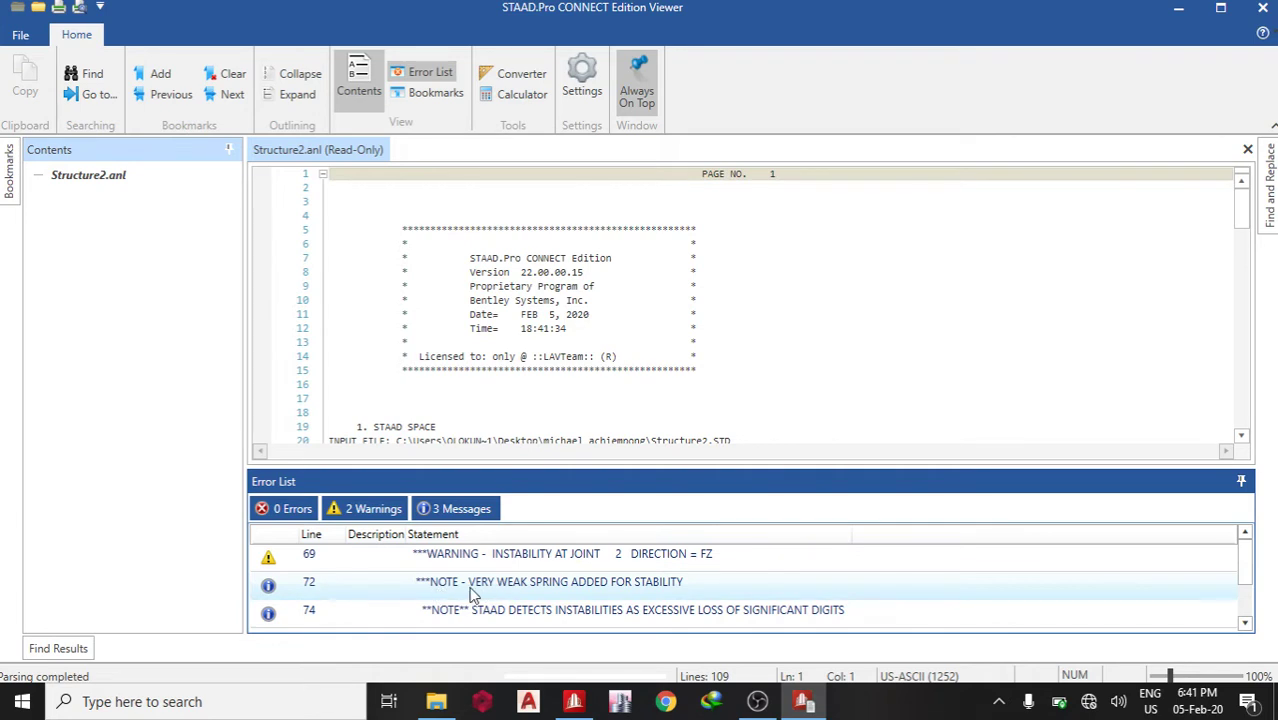
pyautogui.click(455, 508)
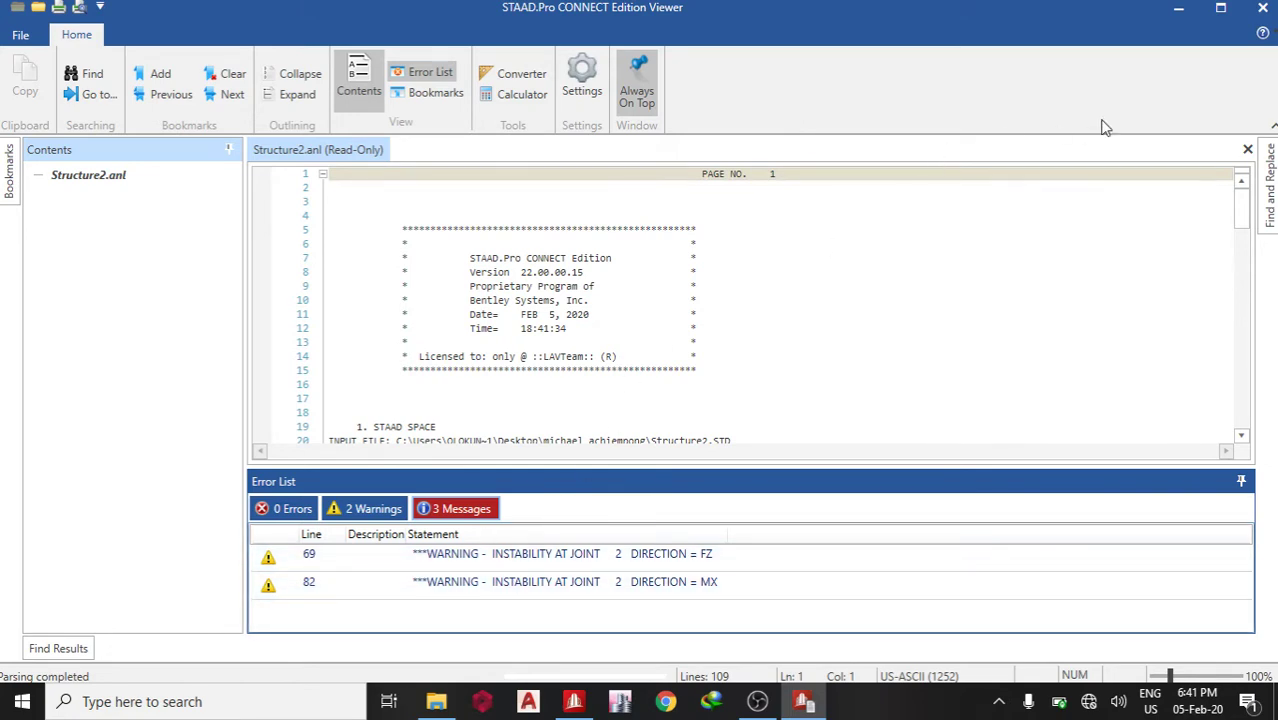
pyautogui.click(1262, 8)
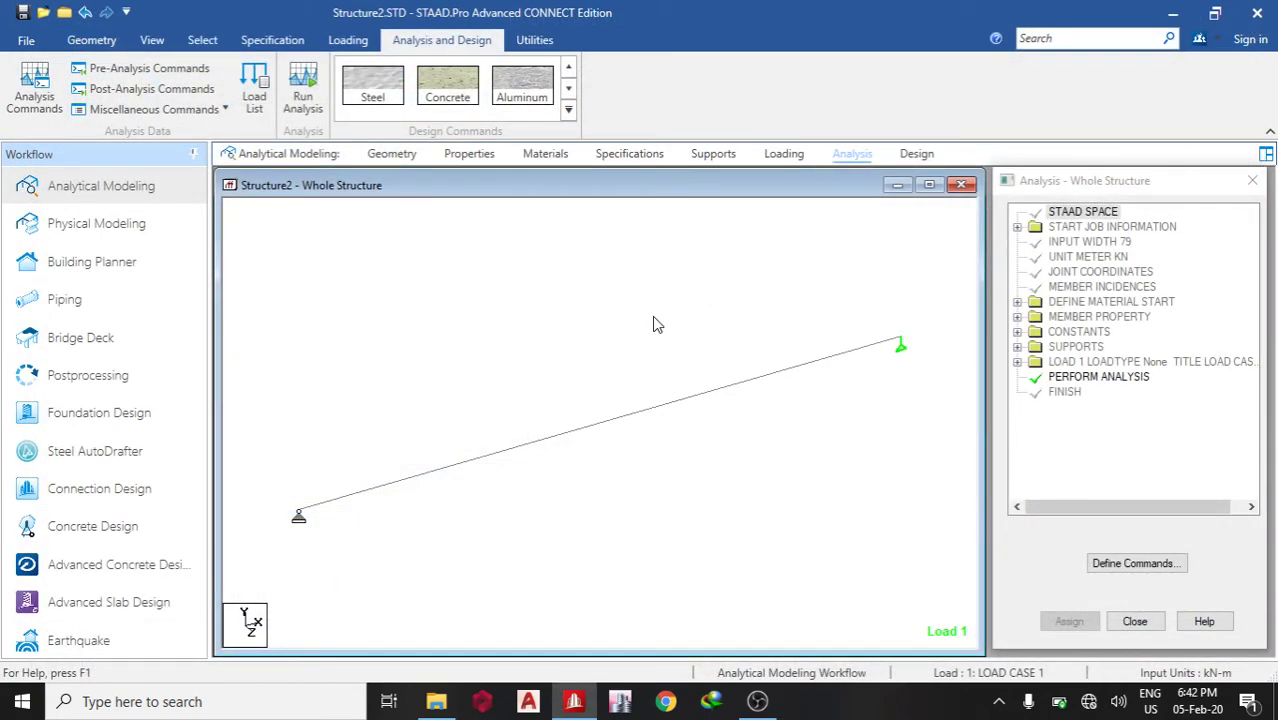
# Change SPACE to plane on line 1 of the command file and save it.
pyautogui.click(535, 40)
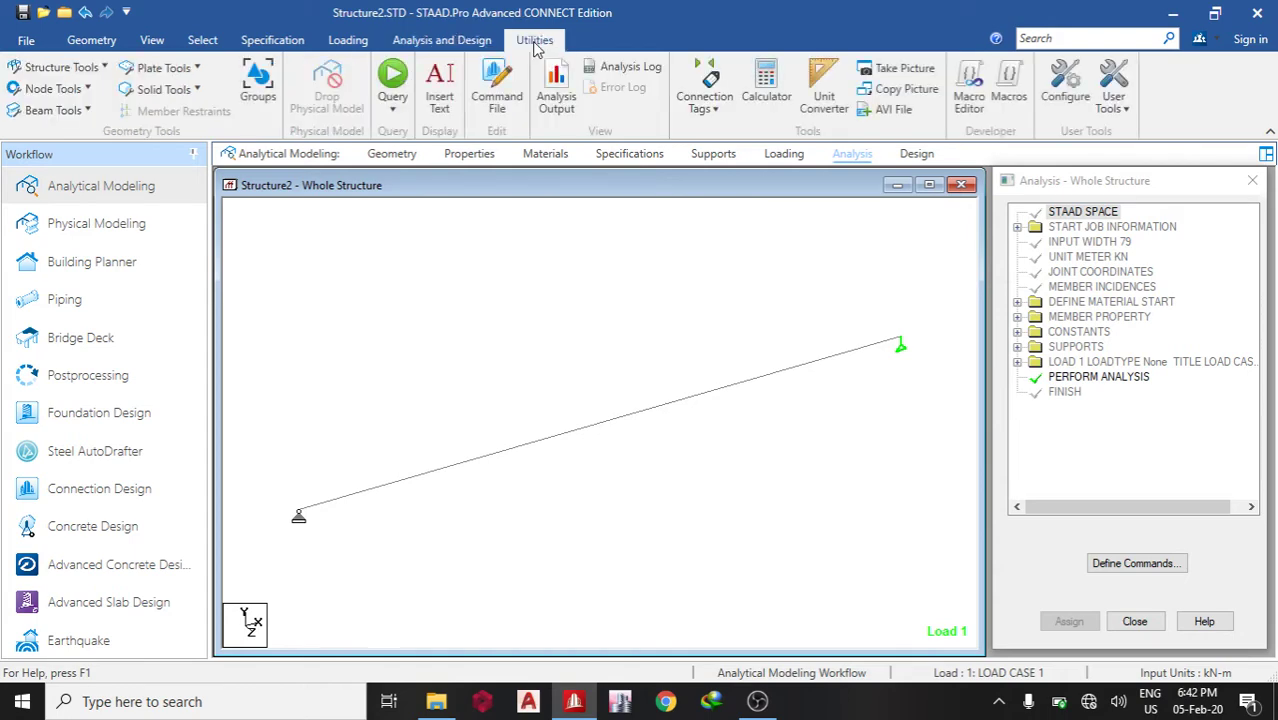
pyautogui.click(504, 80)
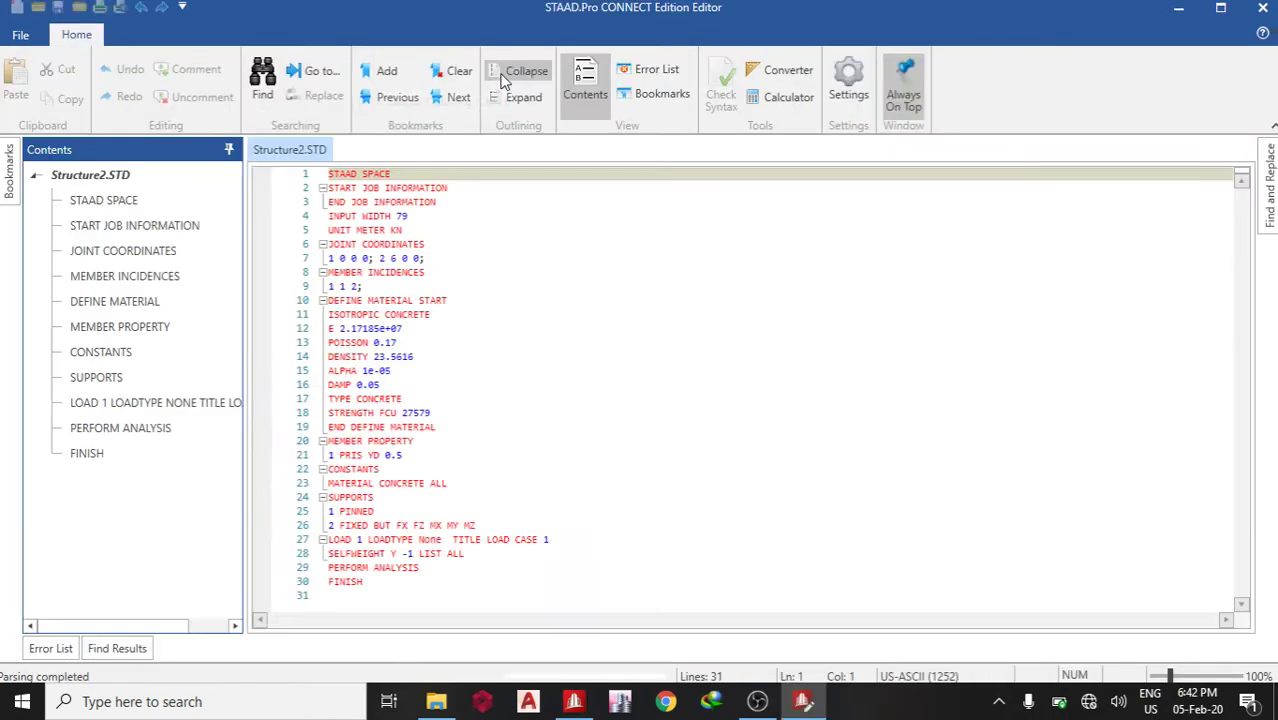
pyautogui.moveTo(364, 176); pyautogui.dragTo(390, 174)
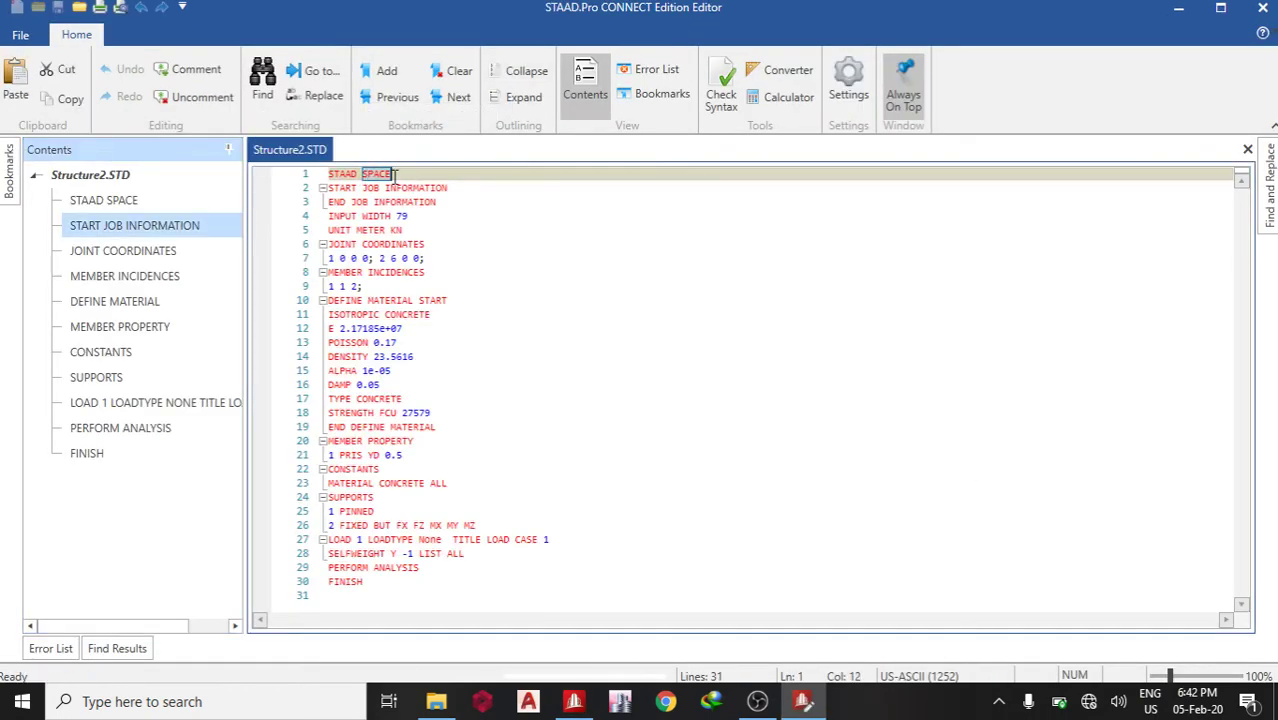
pyautogui.write('plane')
pyautogui.hotkey('ctrl', 's')
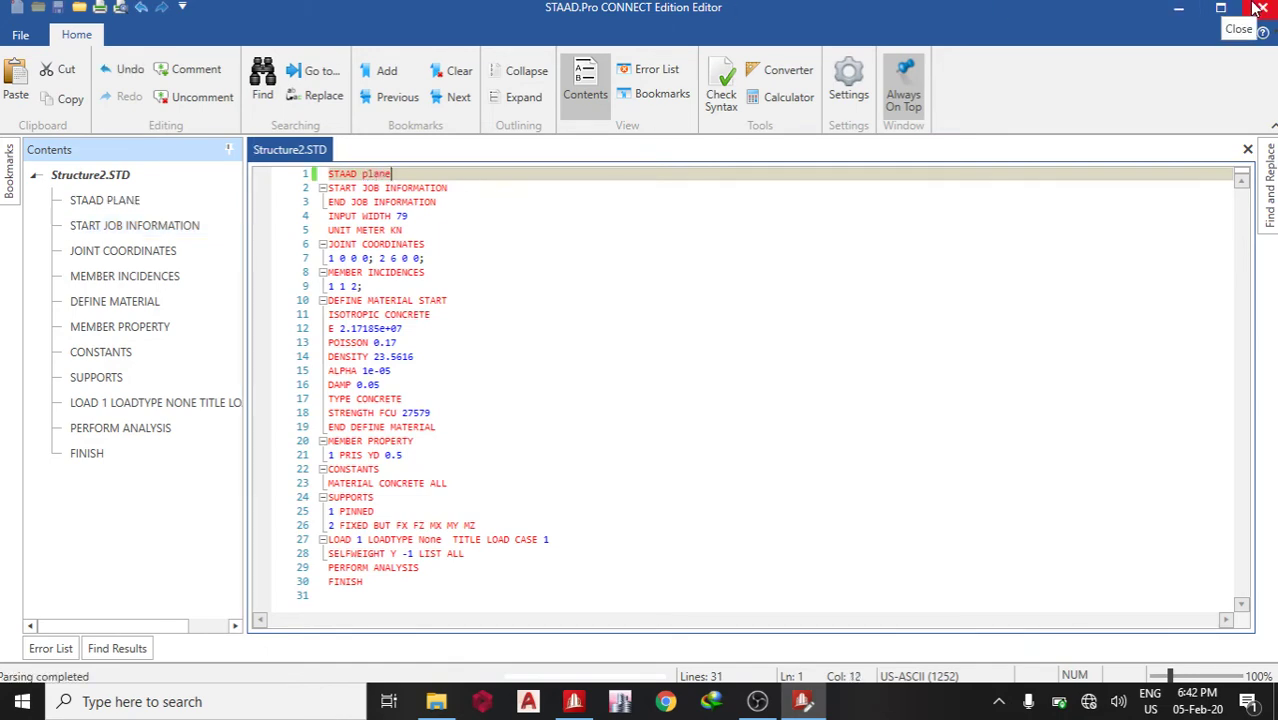
pyautogui.click(1263, 7)
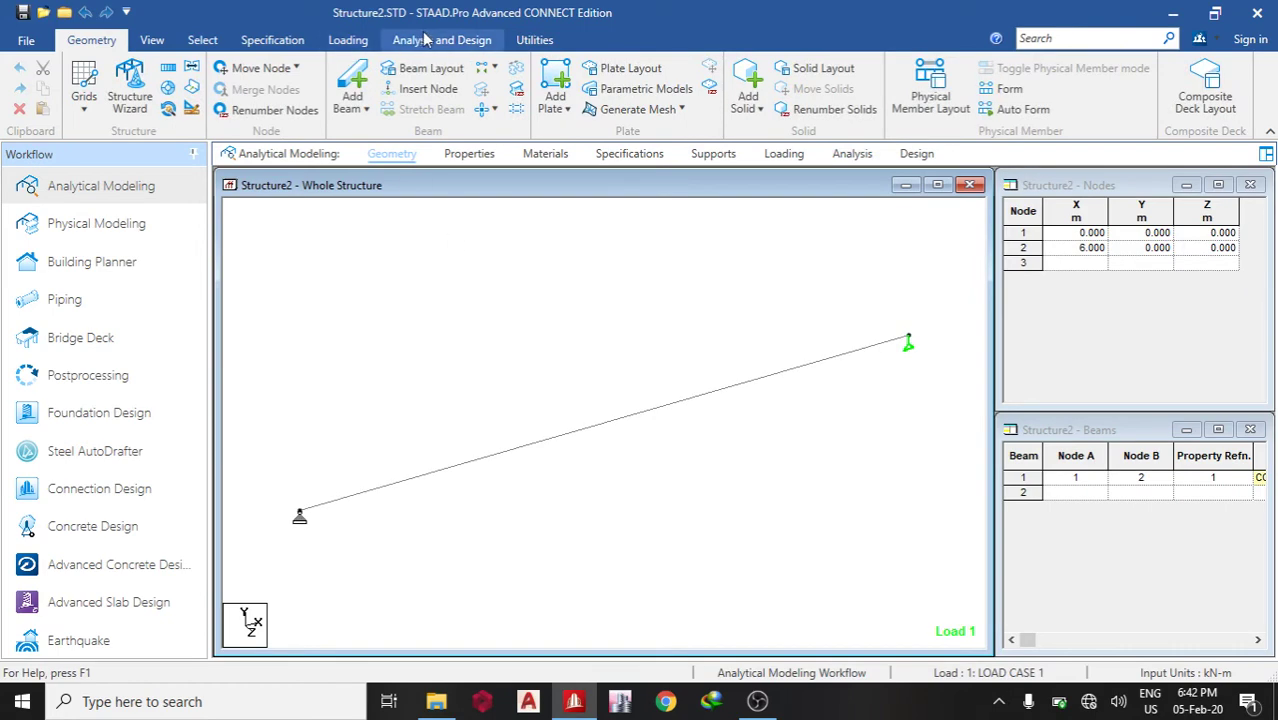
# Rerun the analysis, which finishes with 0 errors and 0 warnings.
pyautogui.click(441, 39)
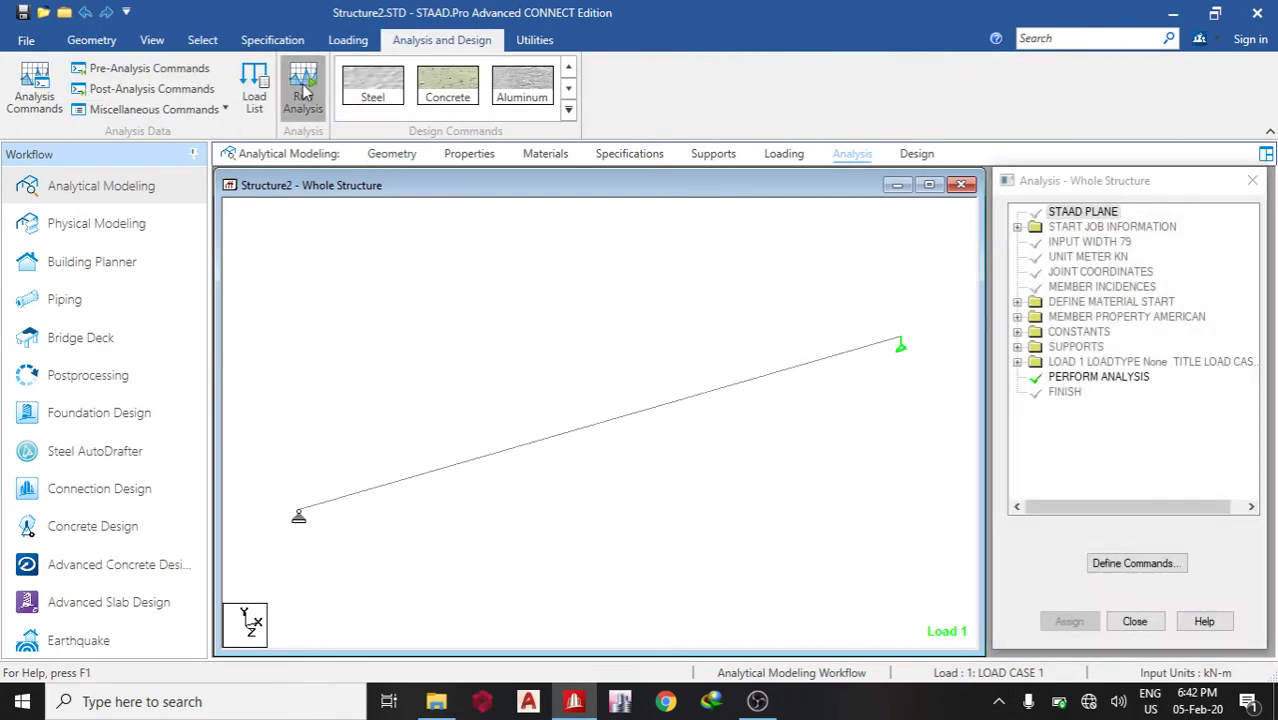
pyautogui.click(303, 85)
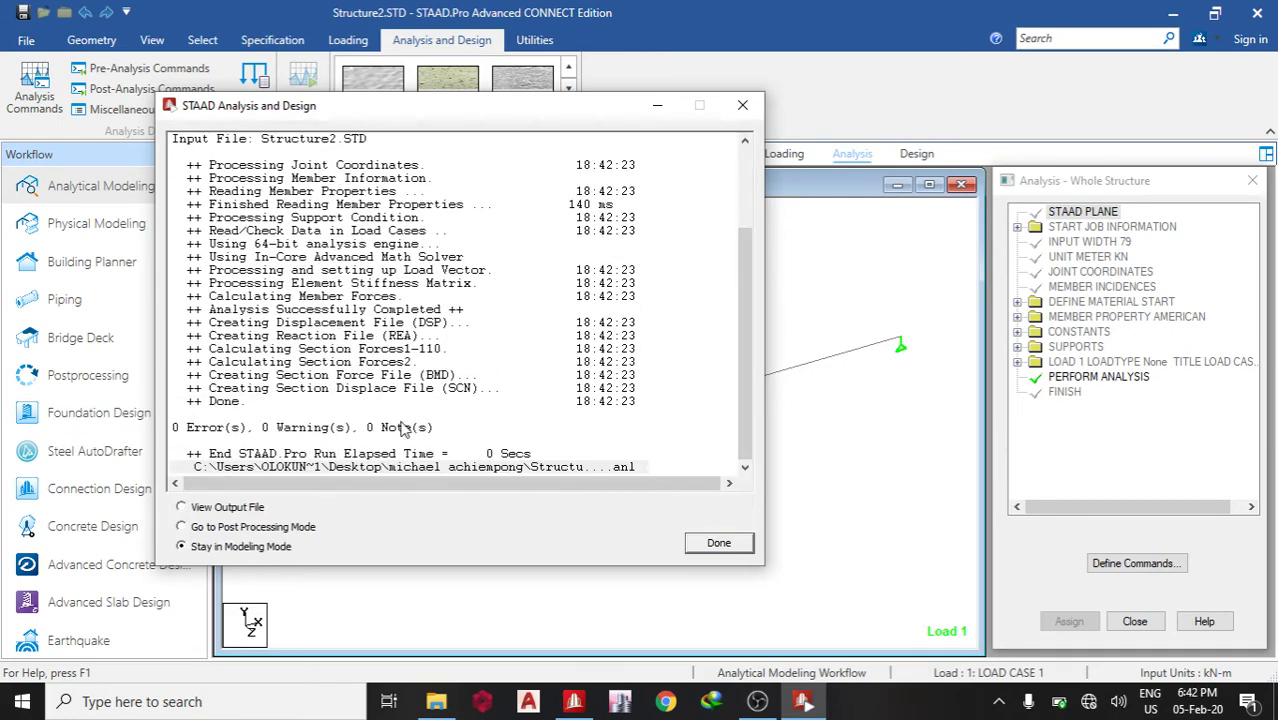
pyautogui.click(735, 545)
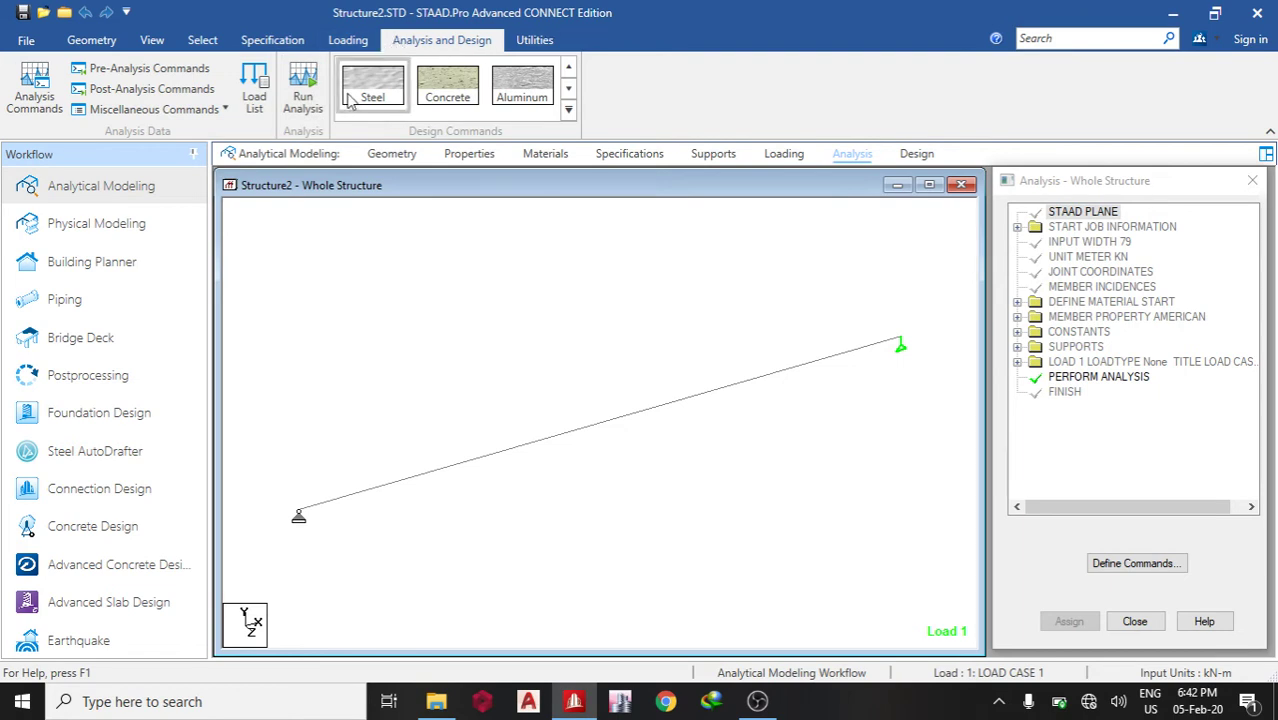
# Restore line 1 of the command file to STAAD SPACE and save it.
pyautogui.click(530, 38)
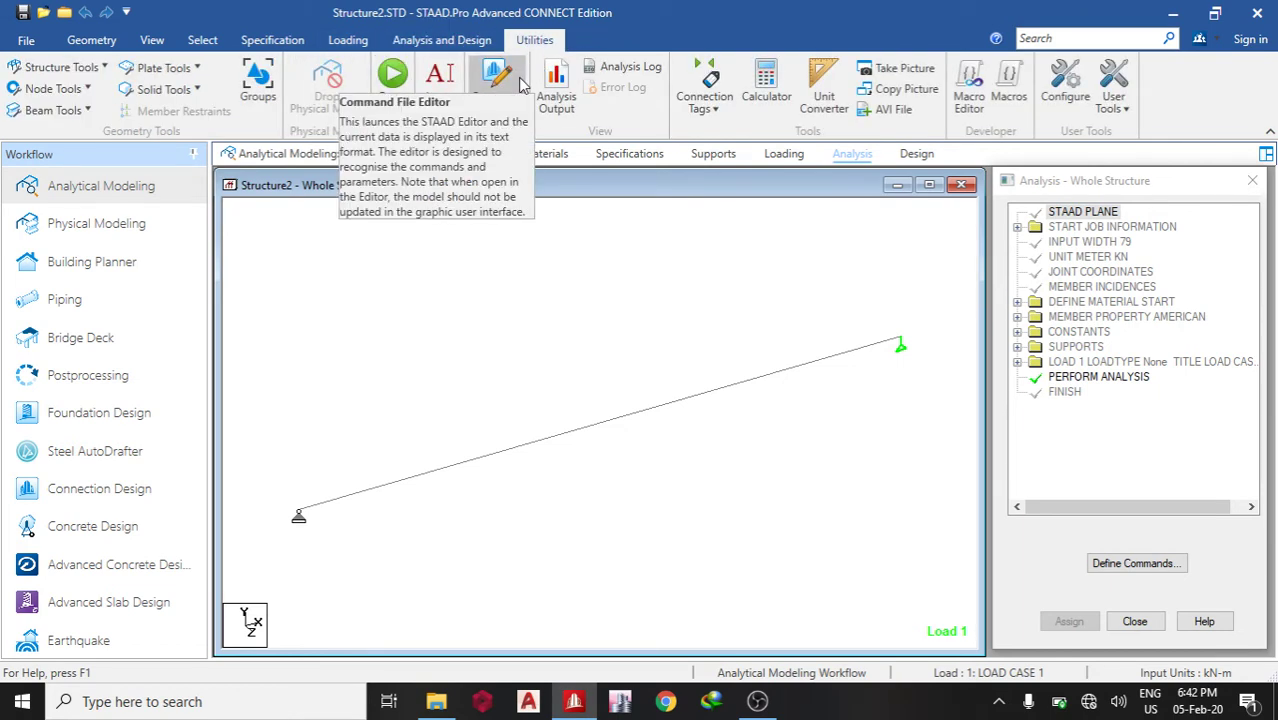
pyautogui.click(510, 118)
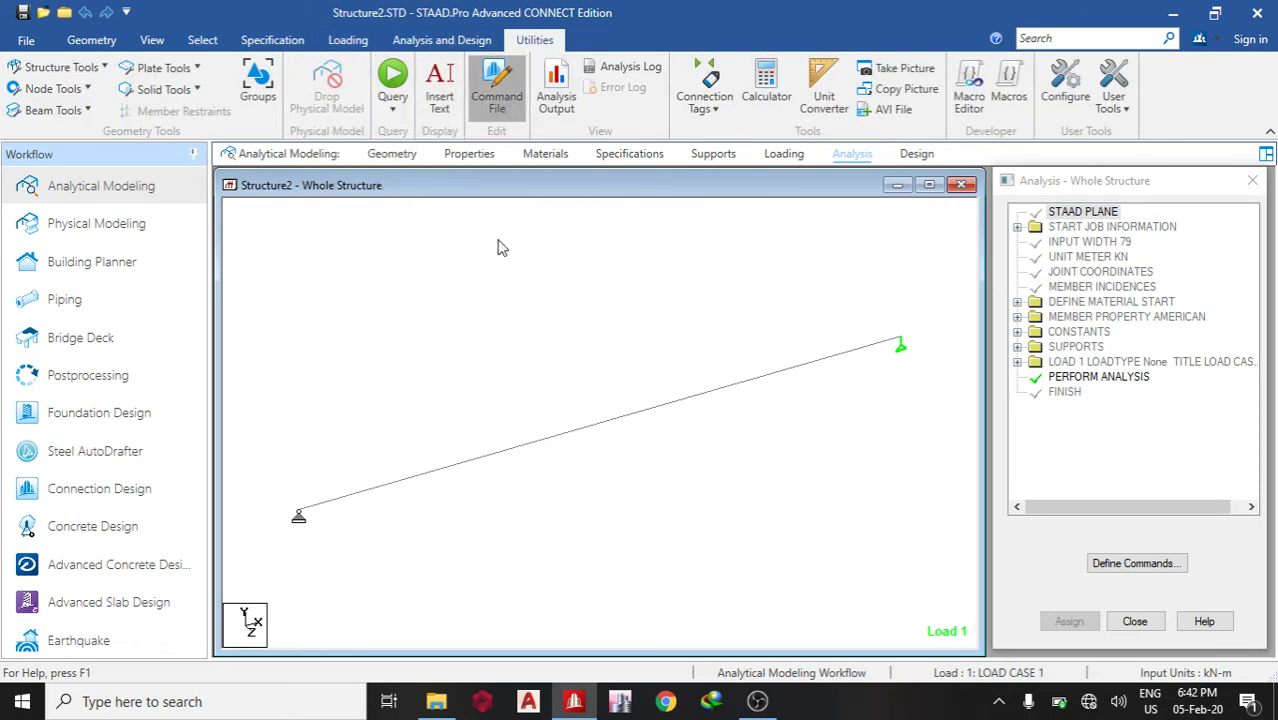
pyautogui.doubleClick(372, 175)
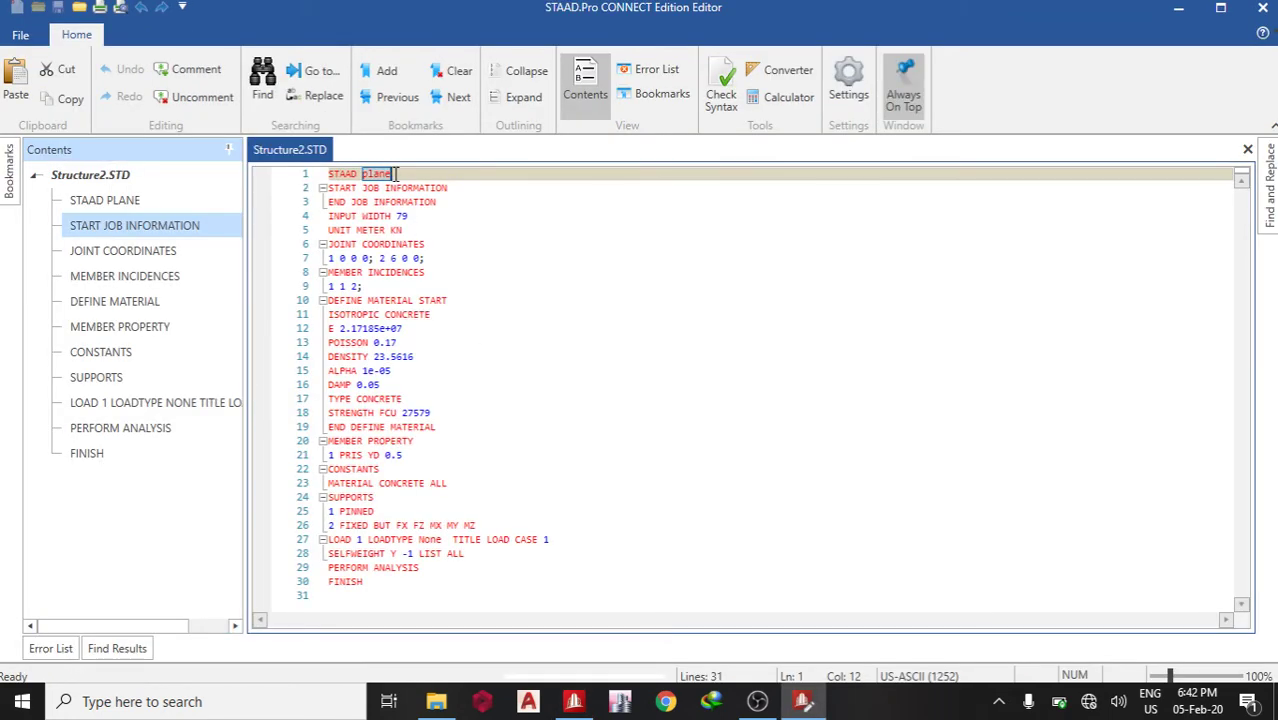
pyautogui.write('spac')
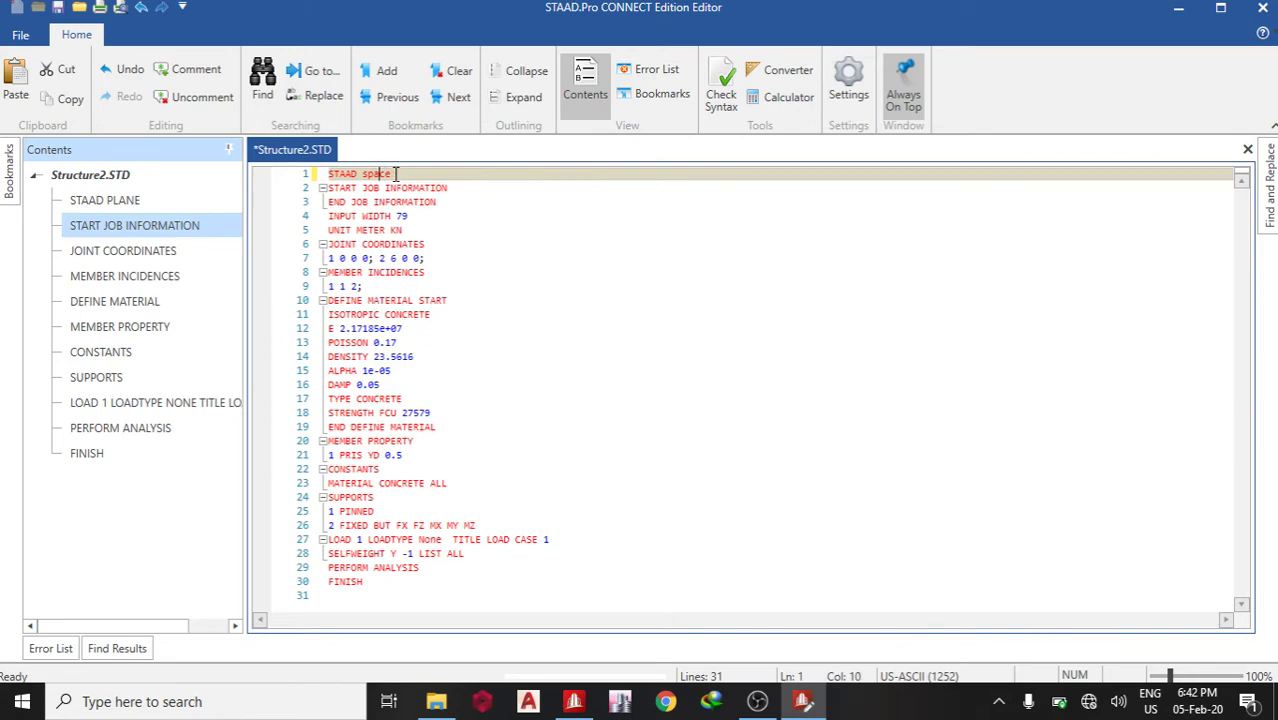
pyautogui.hotkey('ctrl', 's')
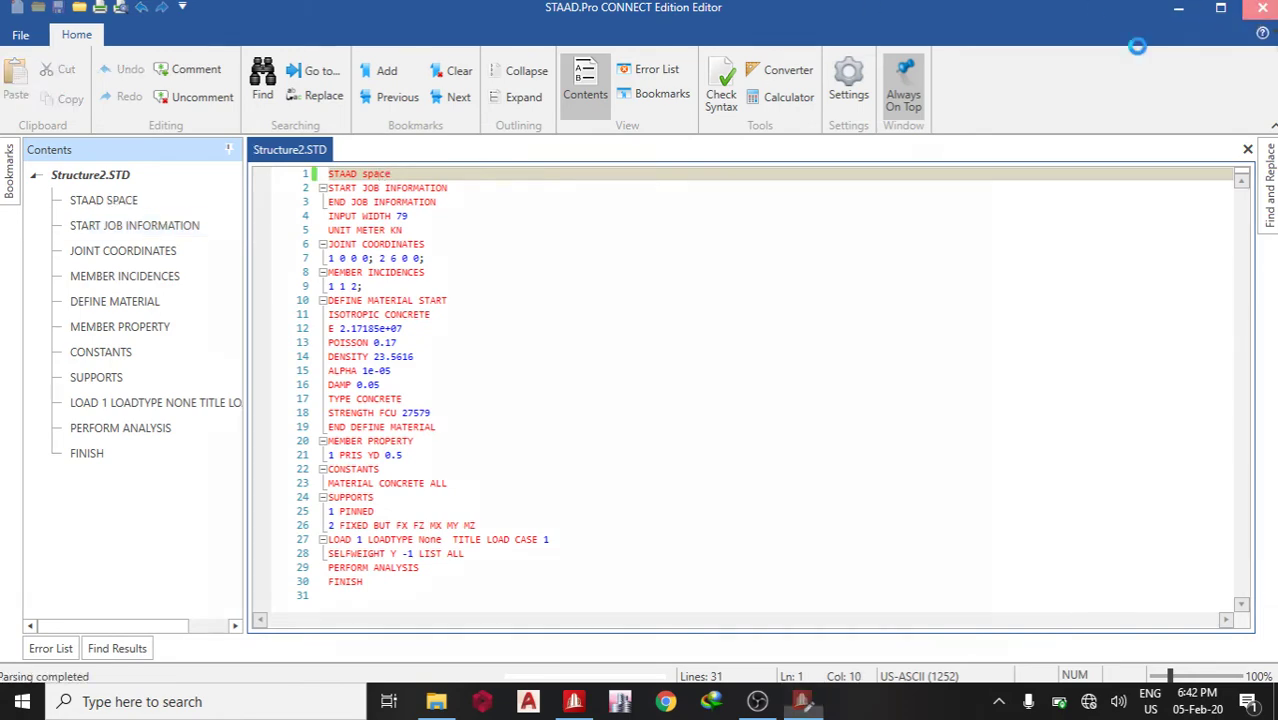
pyautogui.click(1262, 7)
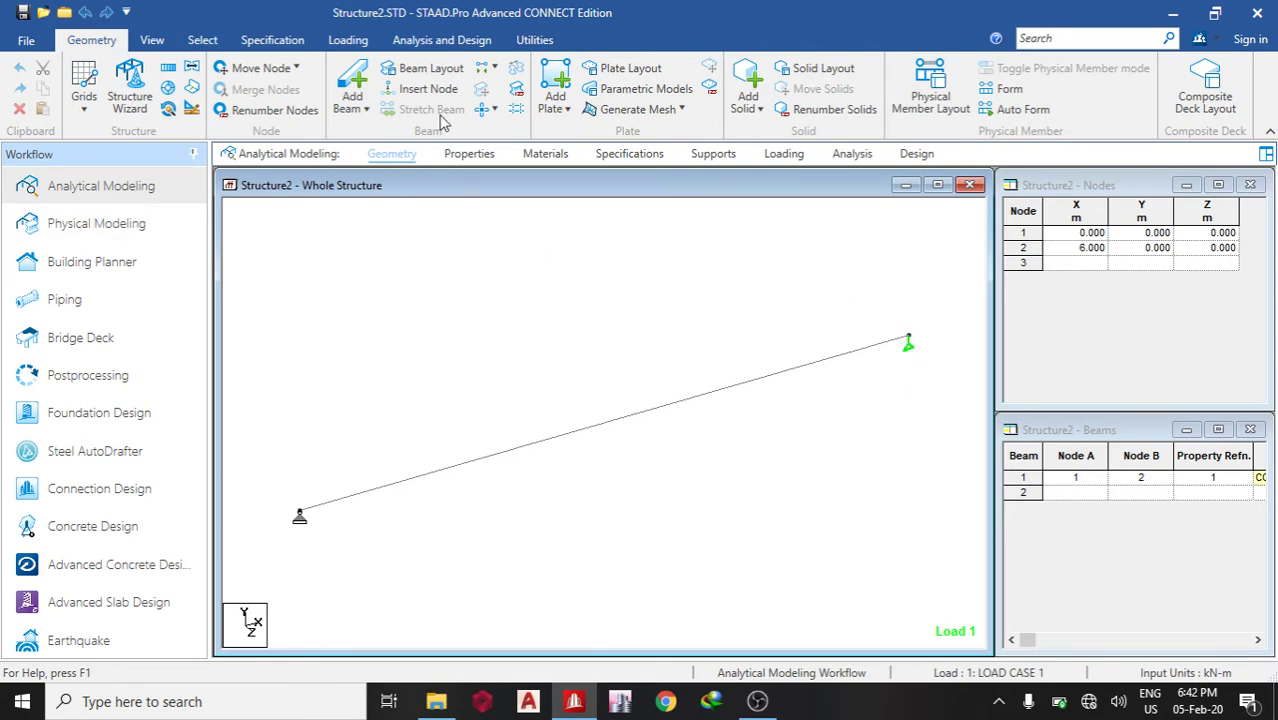
# Rerun the analysis, open its output, and hide notes to list the two joint 2 warnings.
pyautogui.click(445, 40)
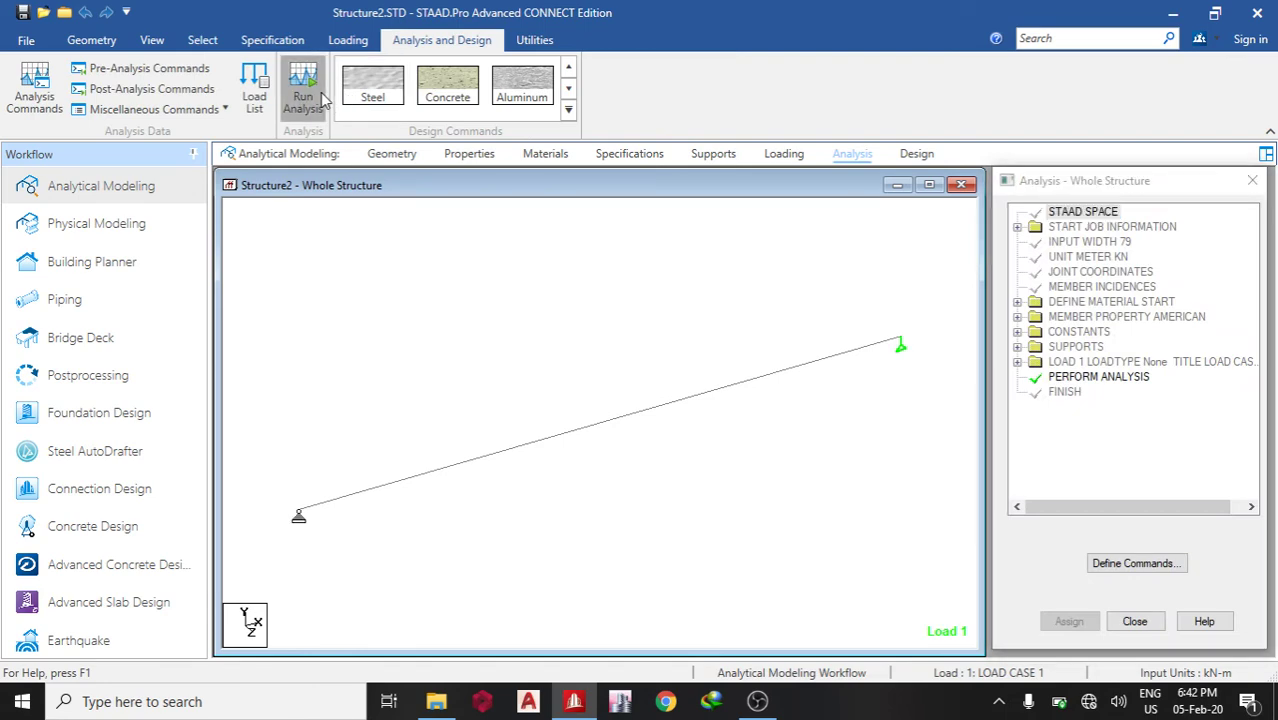
pyautogui.click(303, 85)
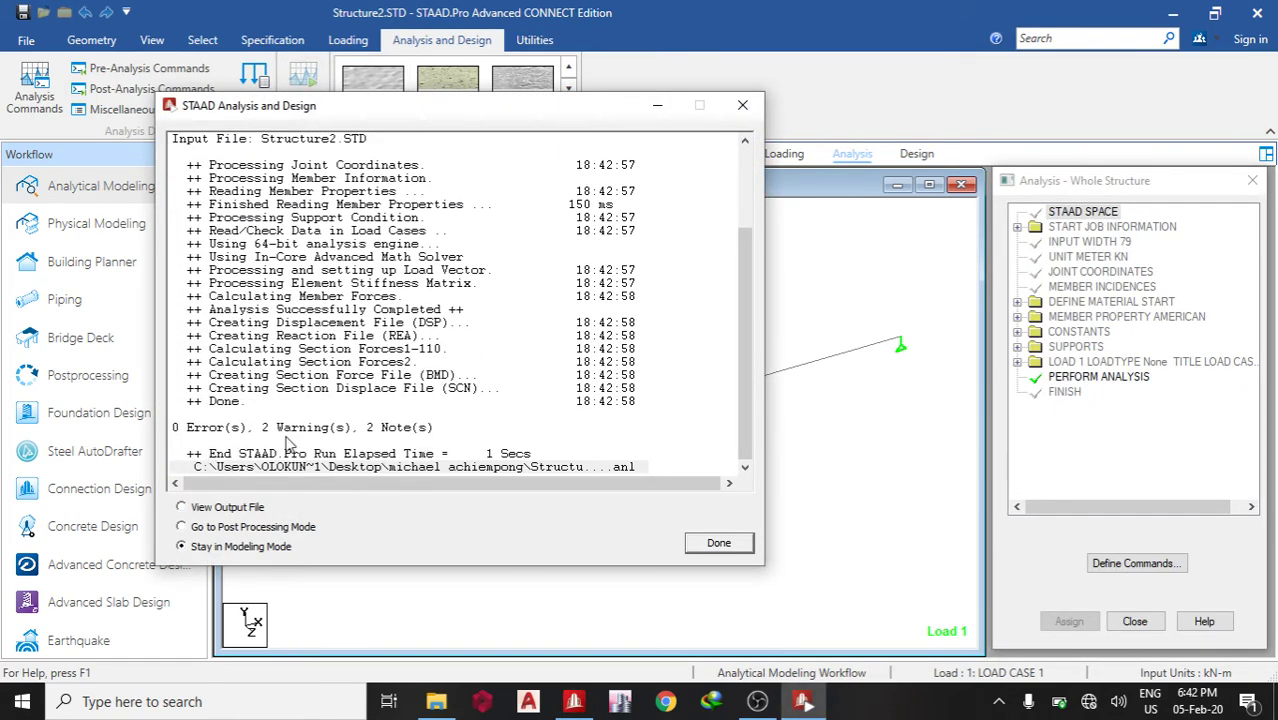
pyautogui.click(283, 527)
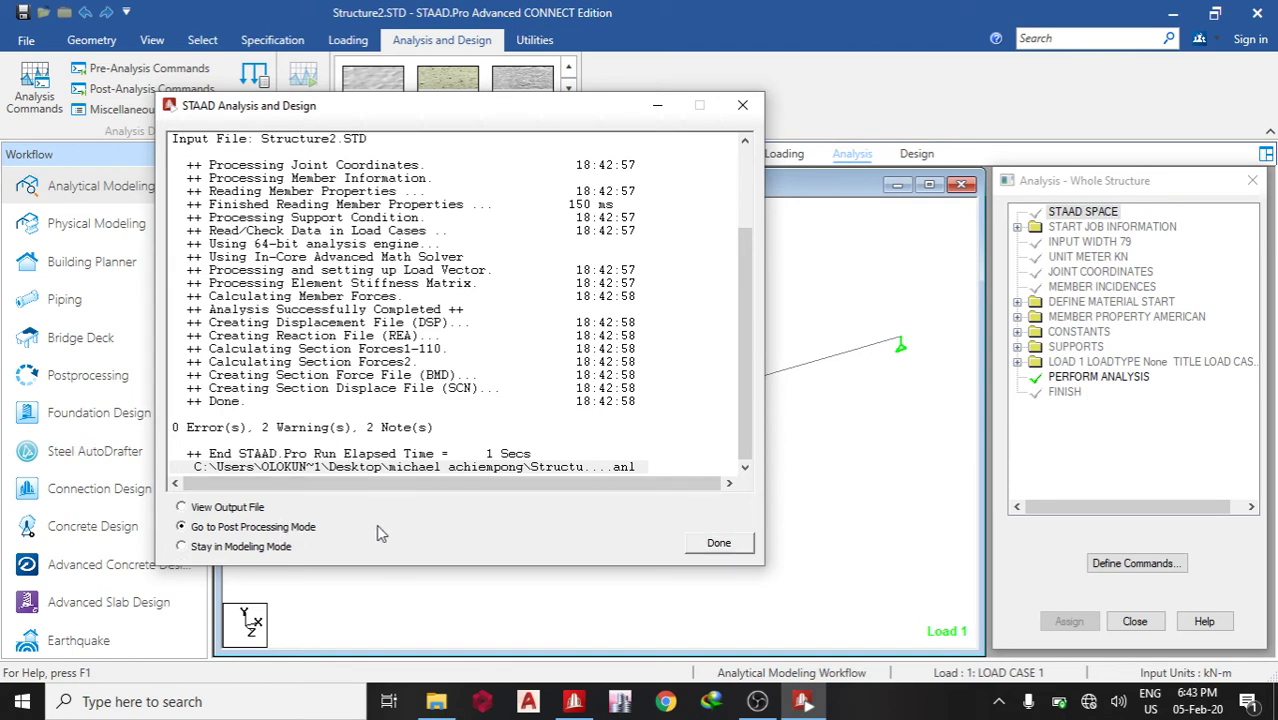
pyautogui.click(236, 508)
pyautogui.click(745, 543)
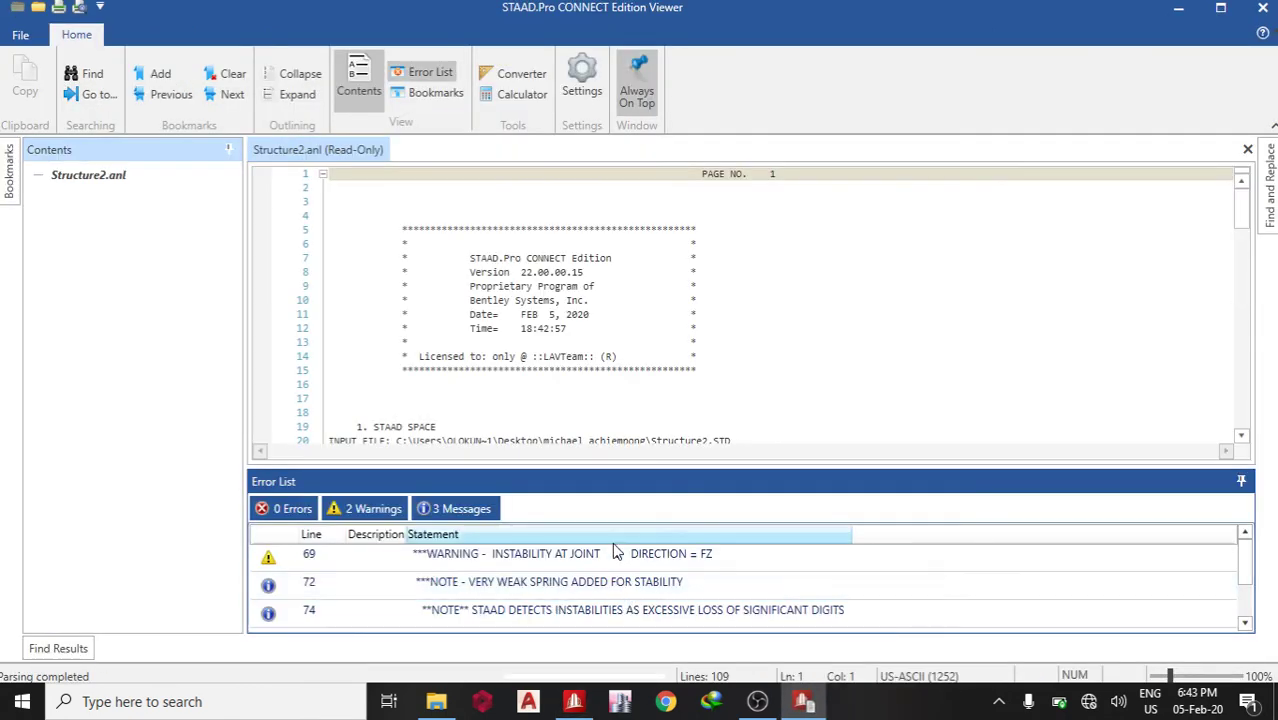
pyautogui.scroll(-1, 641, 562)
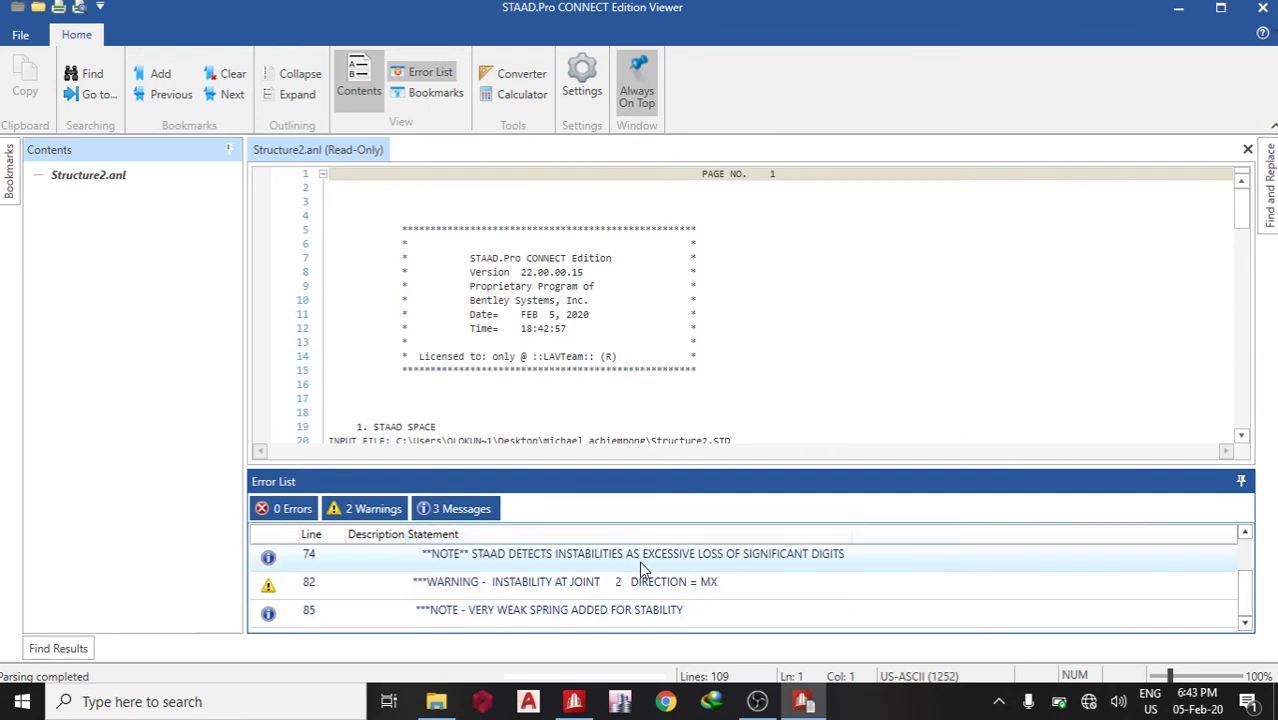
pyautogui.click(433, 510)
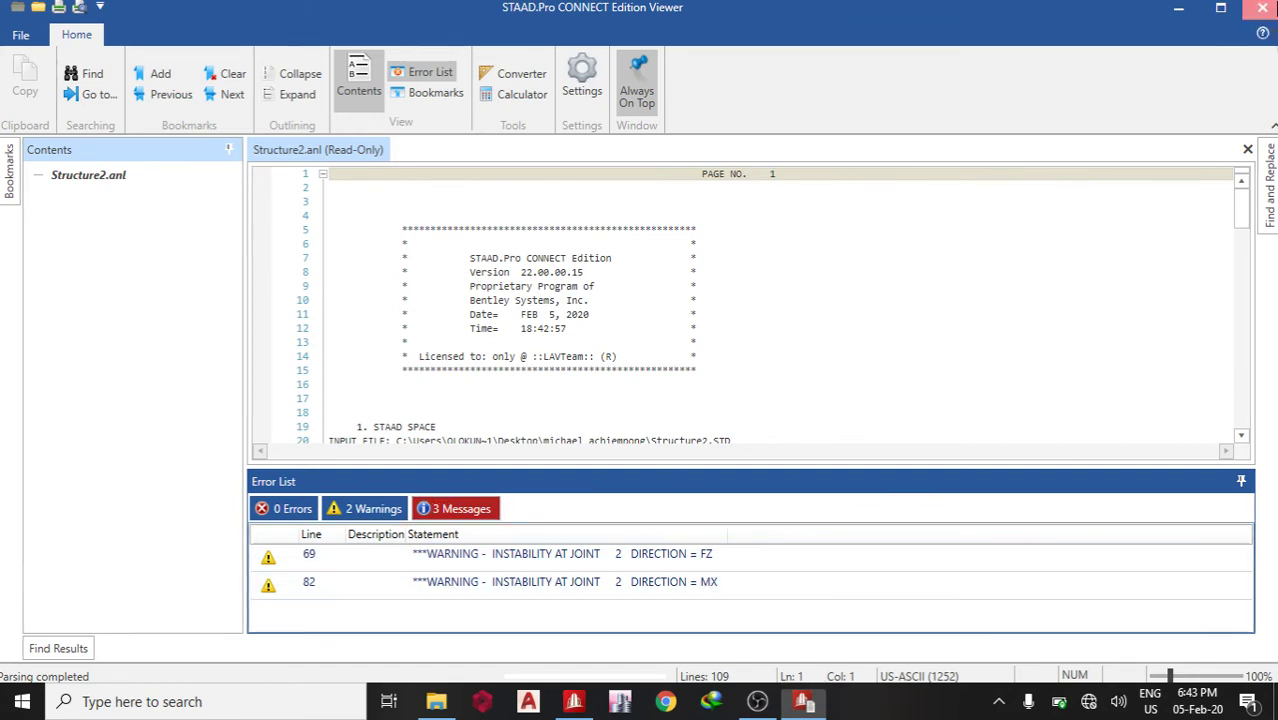
# Edit Support 3 so it restrains FZ and MX, confirming deletion of old results.
pyautogui.click(1262, 8)
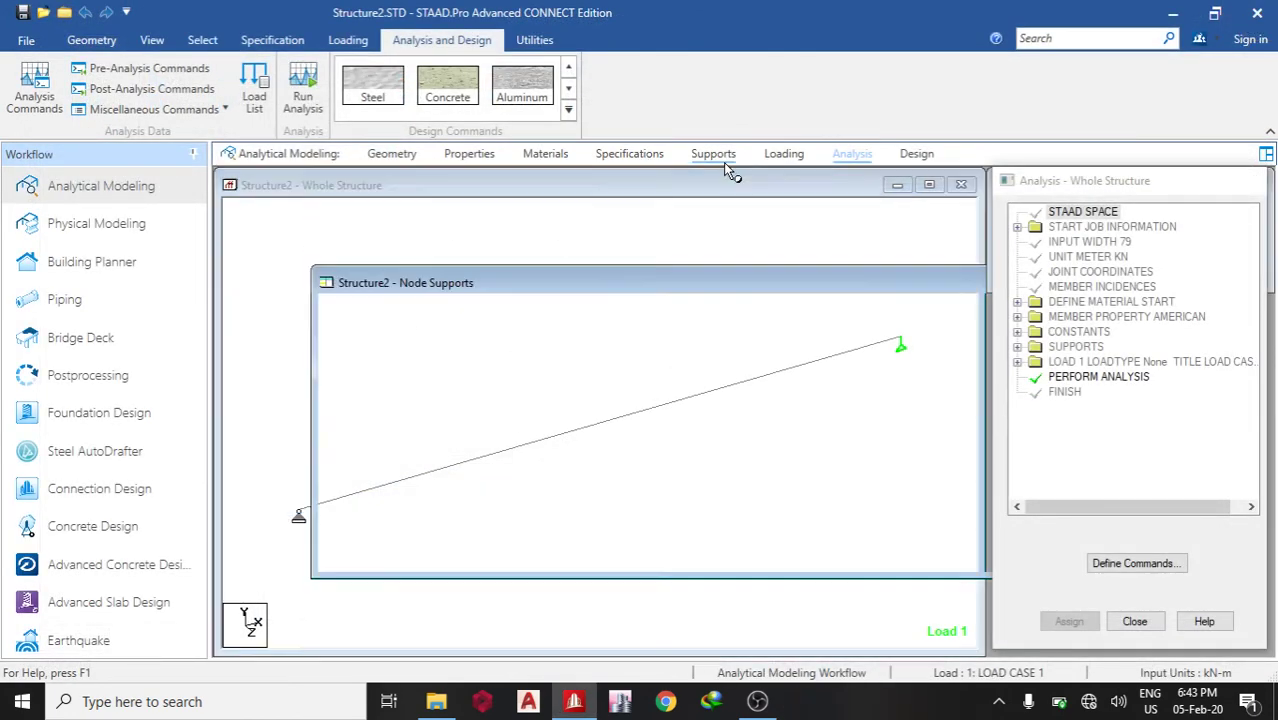
pyautogui.click(721, 160)
pyautogui.doubleClick(1075, 400)
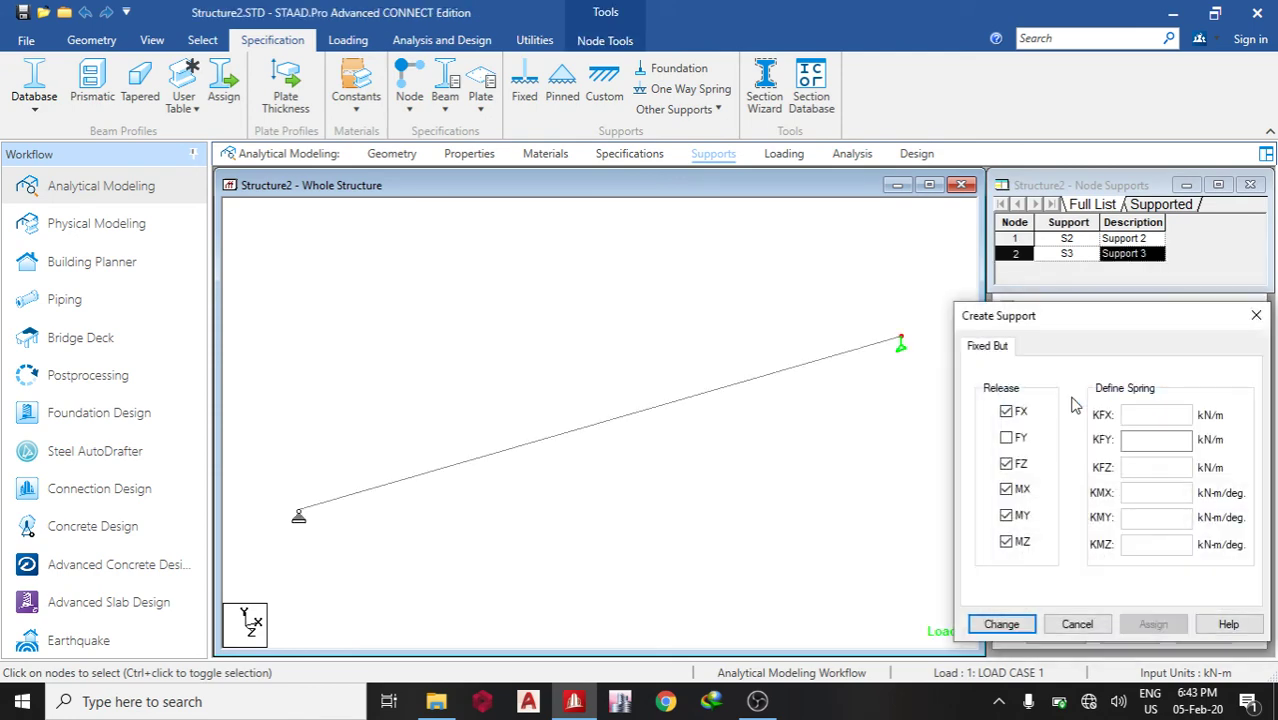
pyautogui.click(1006, 465)
pyautogui.click(1006, 490)
pyautogui.click(998, 620)
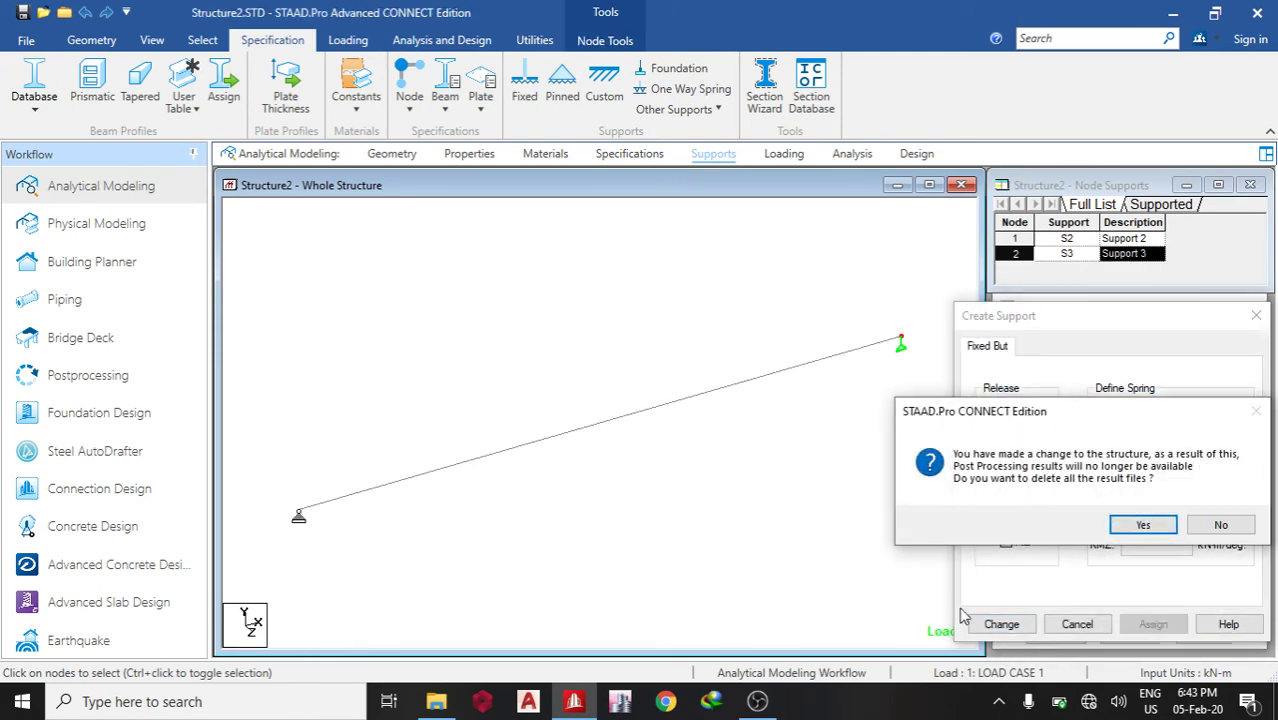
pyautogui.click(1144, 524)
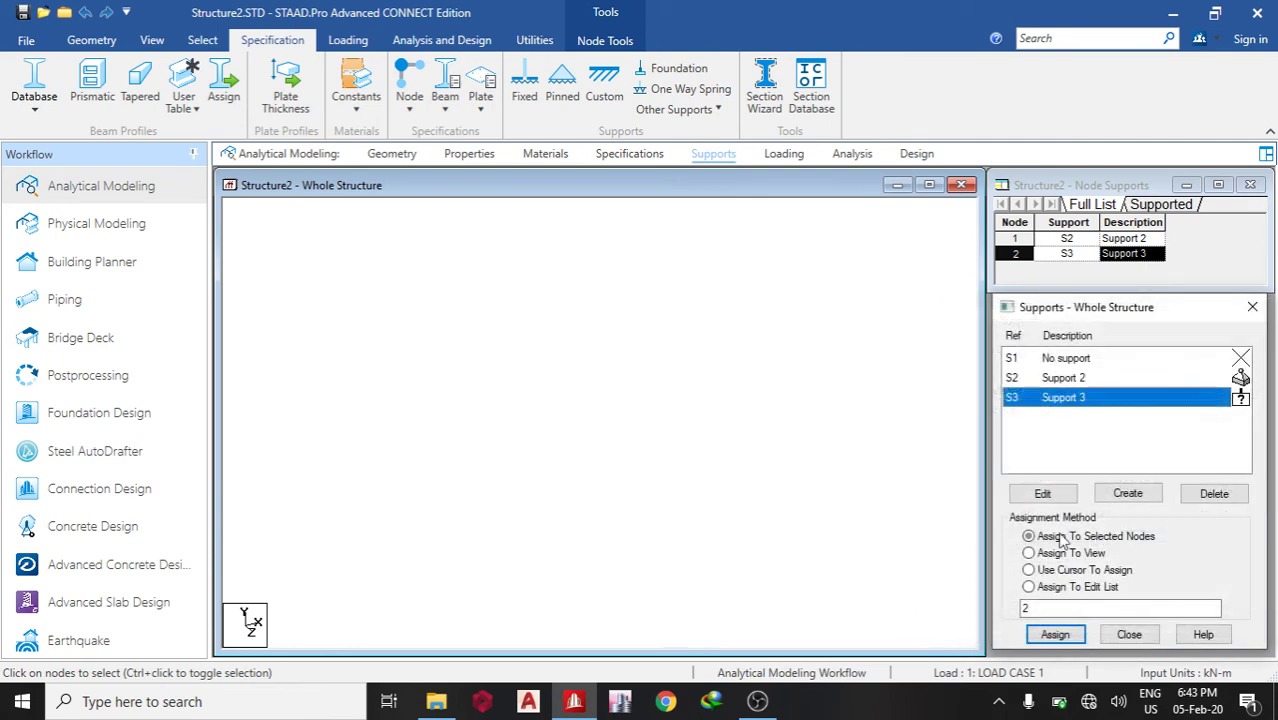
# Run the analysis again, saving the modified structure first.
pyautogui.click(455, 42)
pyautogui.click(303, 90)
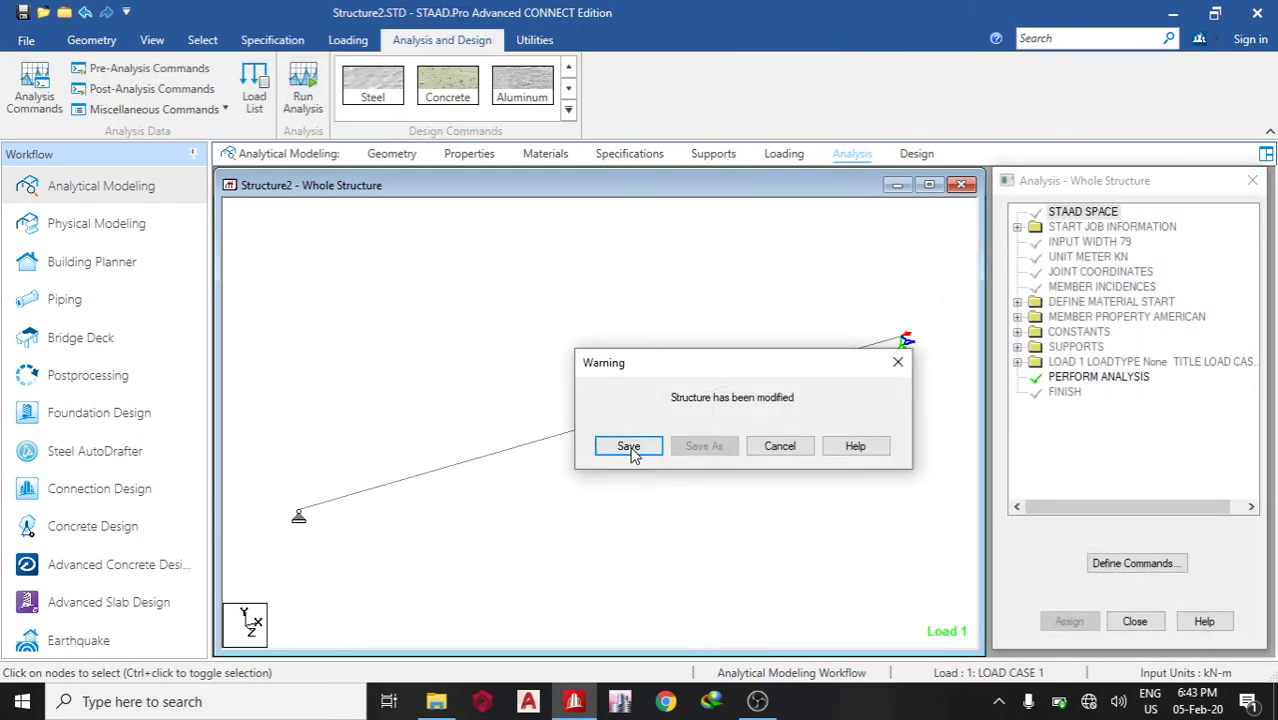
pyautogui.click(628, 446)
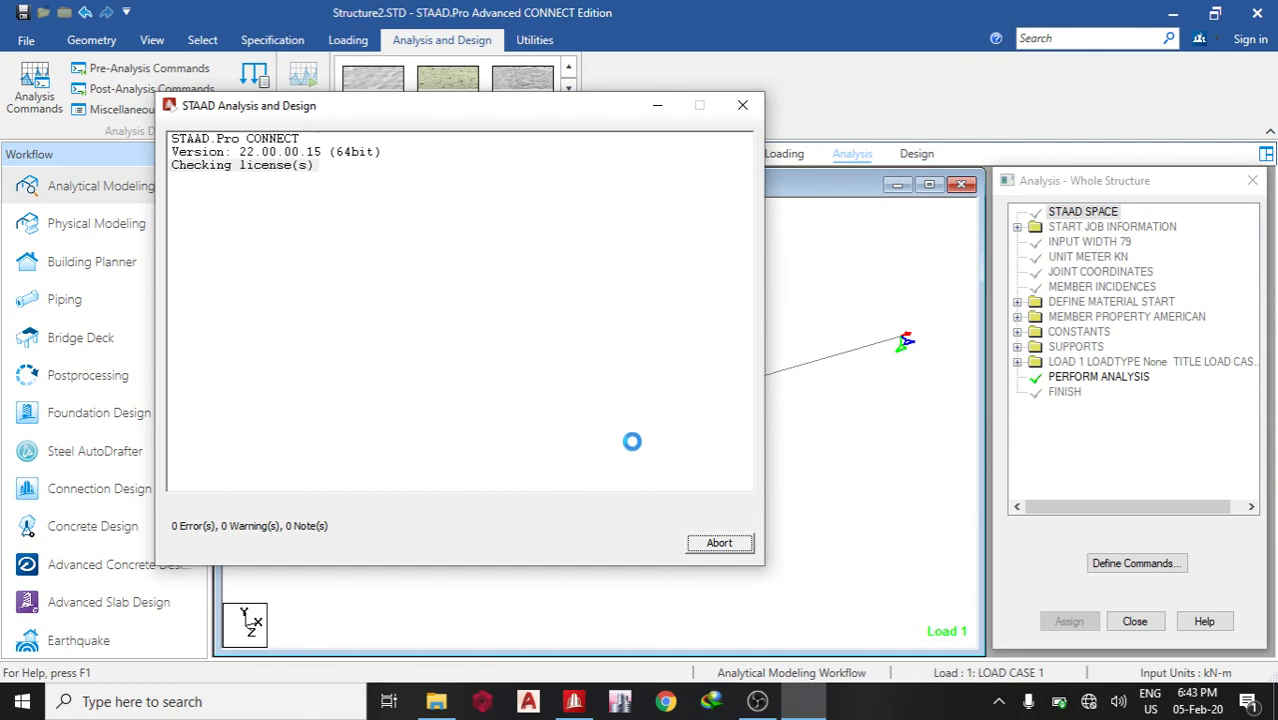